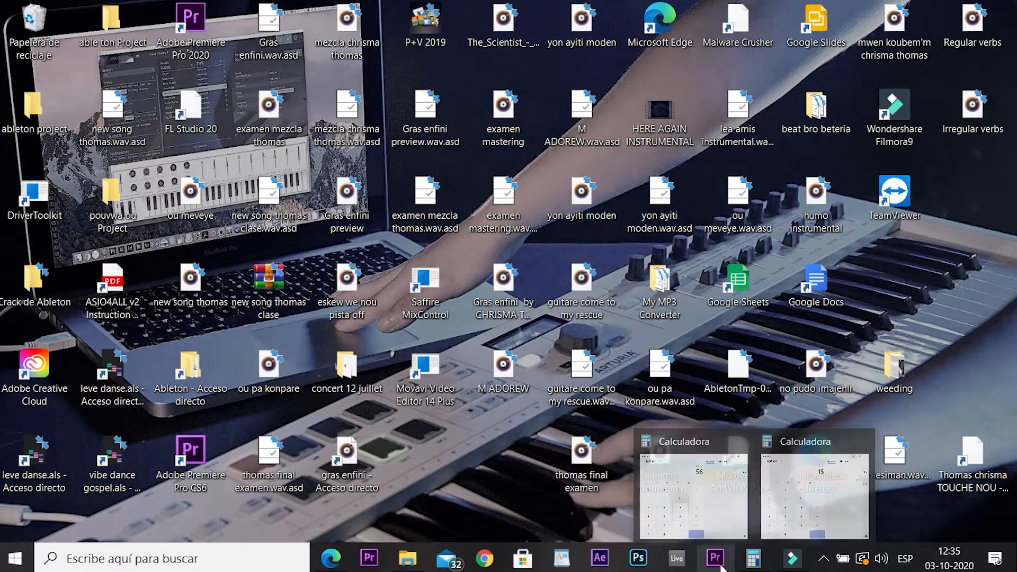
Launch Adobe Premiere Pro CS6 and start a new project, keeping HDV as the capture format
{"action": "left_click", "coordinate": [369, 559]}
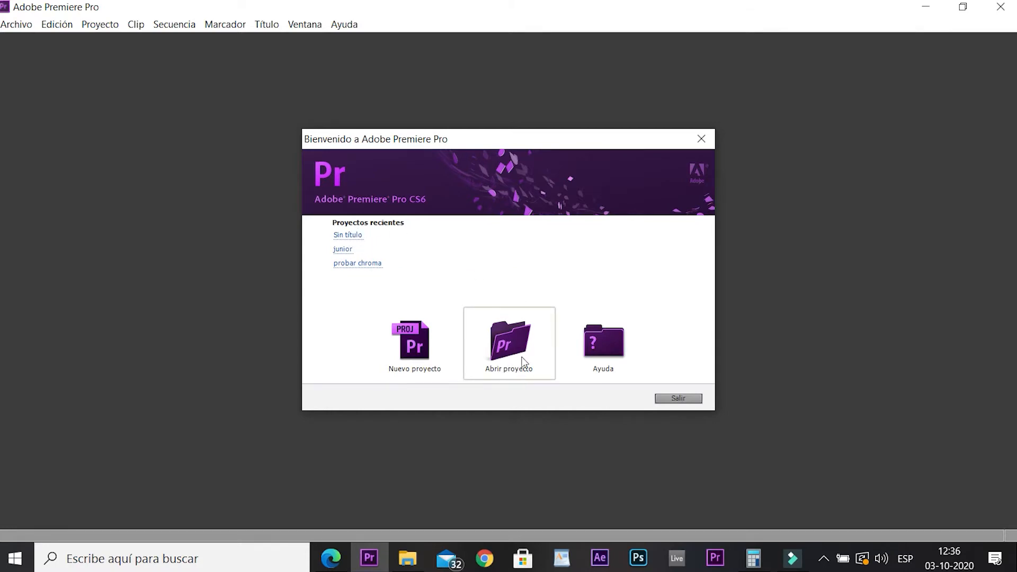
{"action": "left_click", "coordinate": [418, 347]}
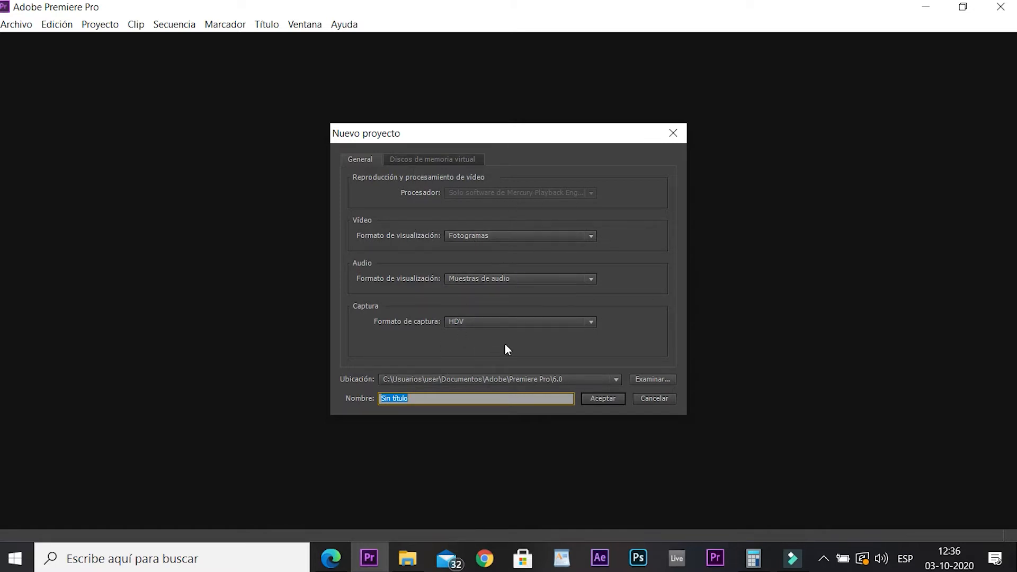
{"action": "left_click", "coordinate": [591, 322]}
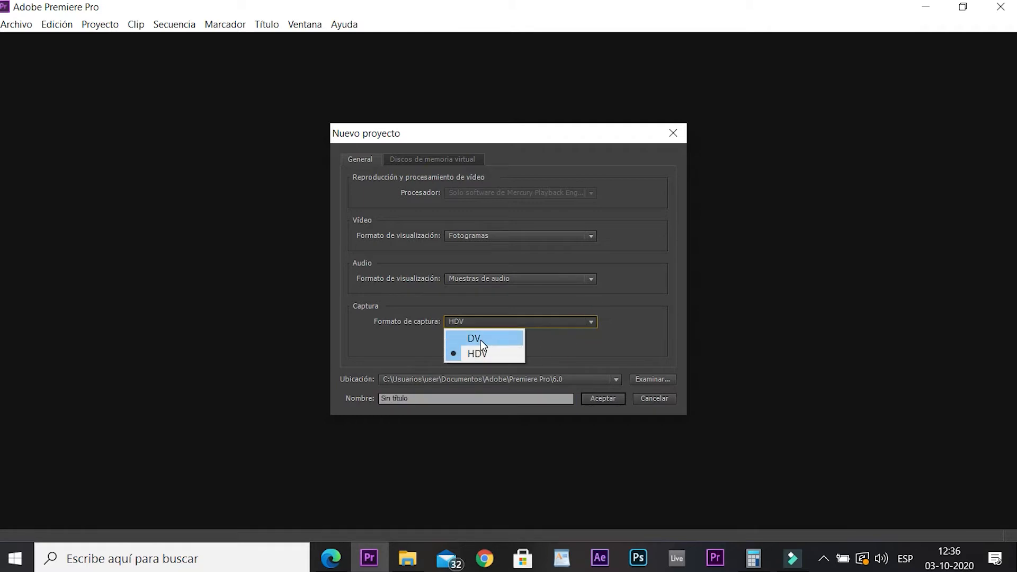
{"action": "left_click", "coordinate": [572, 351]}
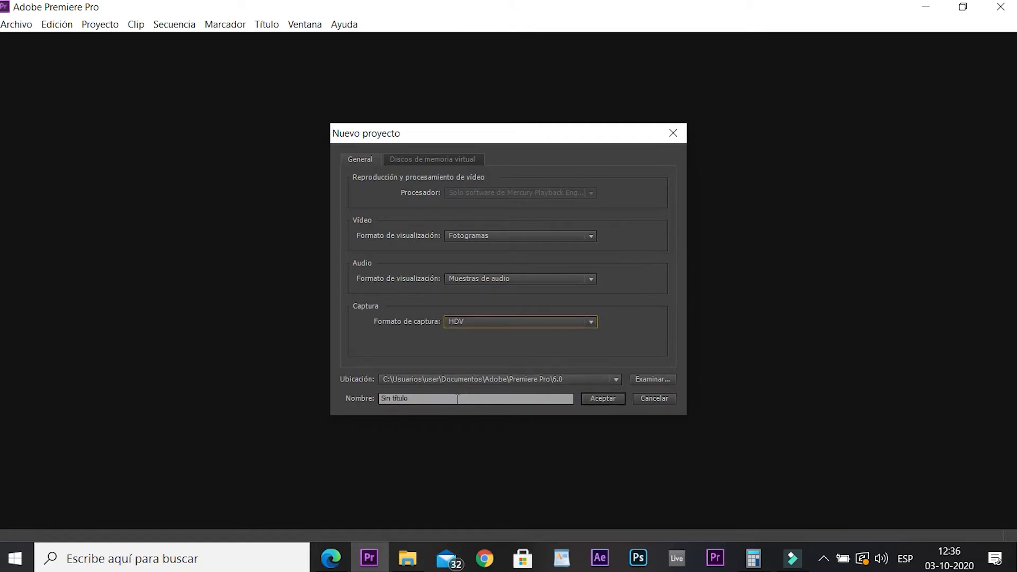
Name the project tuto, create it and accept the new sequence Secuencia 01 with the preselected DV - NTSC widescreen 48 kHz preset
{"action": "left_click", "coordinate": [432, 398]}
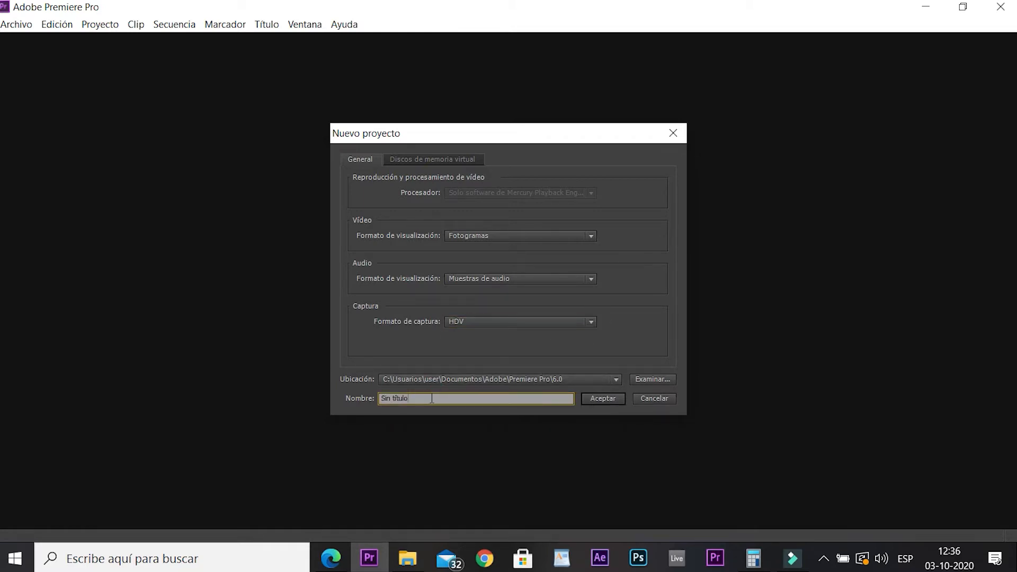
{"action": "key", "text": "BackSpace"}
{"action": "key", "text": "BackSpace"}
{"action": "key", "text": "BackSpace"}
{"action": "key", "text": "BackSpace"}
{"action": "key", "text": "BackSpace"}
{"action": "key", "text": "BackSpace"}
{"action": "key", "text": "BackSpace"}
{"action": "key", "text": "BackSpace"}
{"action": "key", "text": "BackSpace"}
{"action": "type", "text": "tuto"}
{"action": "left_click", "coordinate": [596, 399]}
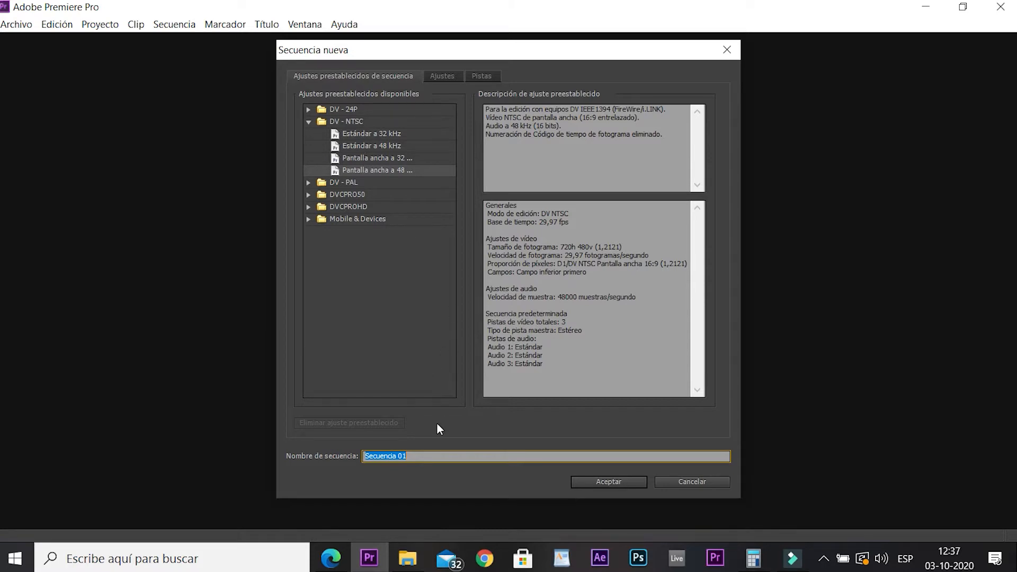
{"action": "left_click", "coordinate": [599, 483]}
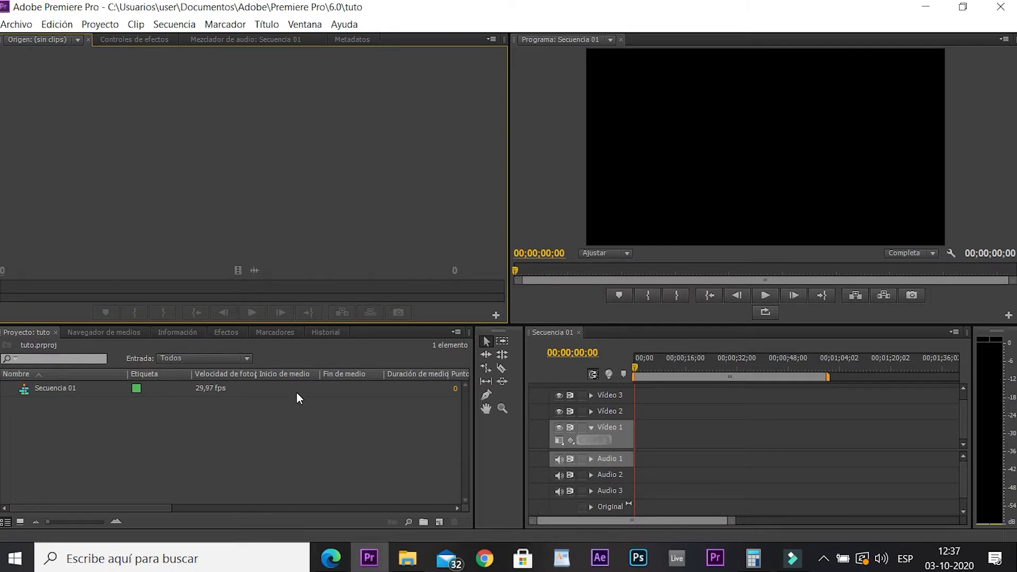
Try to import the video VID_20201003_123521 from the Vídeos folder into the project
{"action": "mouse_move", "coordinate": [297, 393]}
{"action": "left_click", "coordinate": [131, 459]}
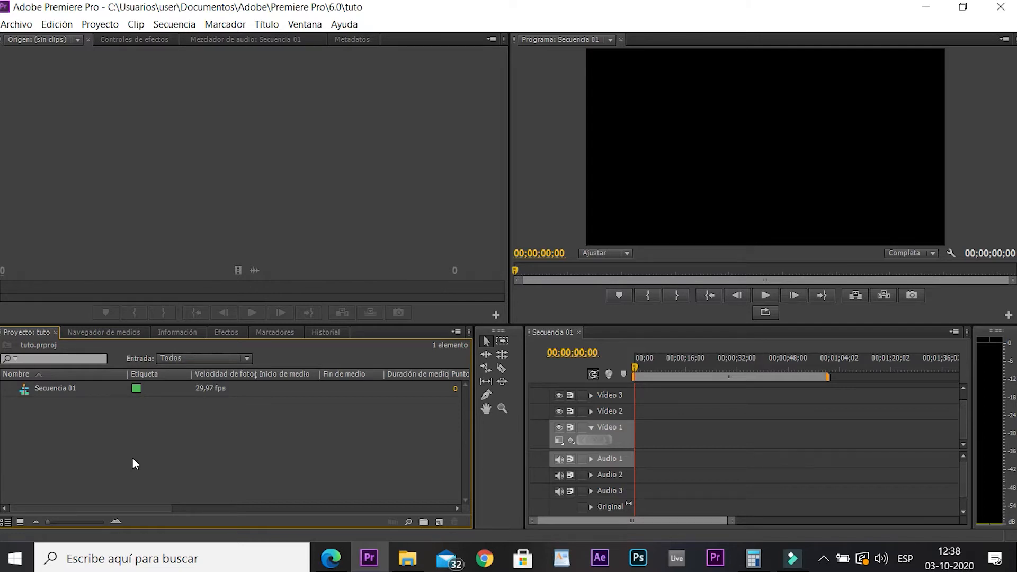
{"action": "double_click", "coordinate": [133, 459]}
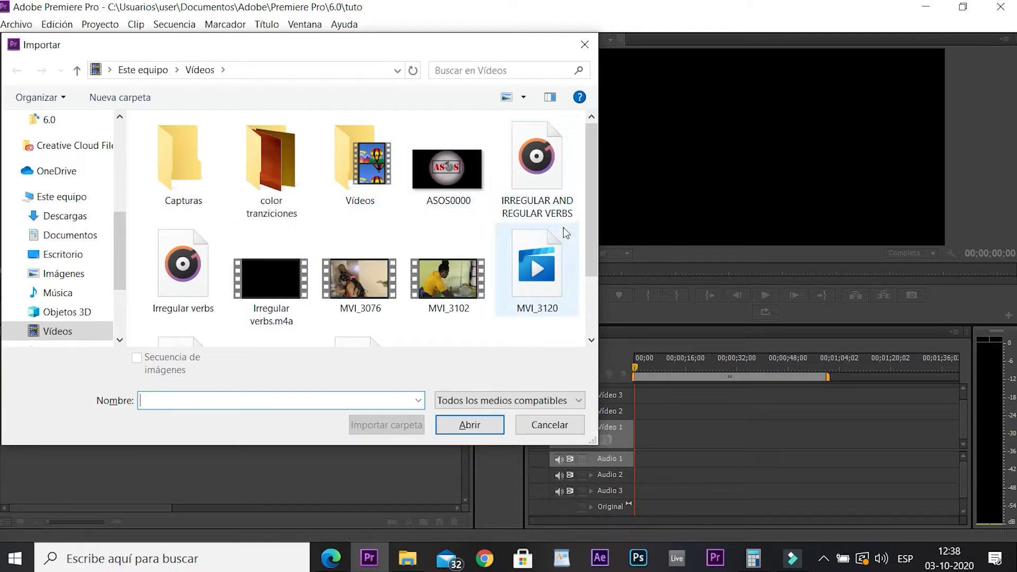
{"action": "left_click_drag", "start_coordinate": [589, 224], "coordinate": [591, 274]}
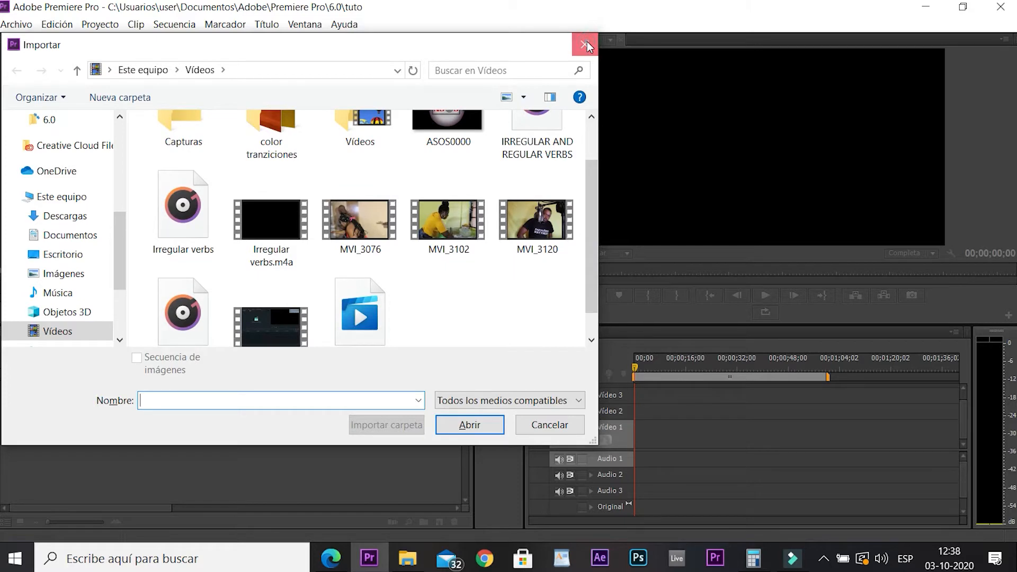
{"action": "left_click", "coordinate": [586, 44]}
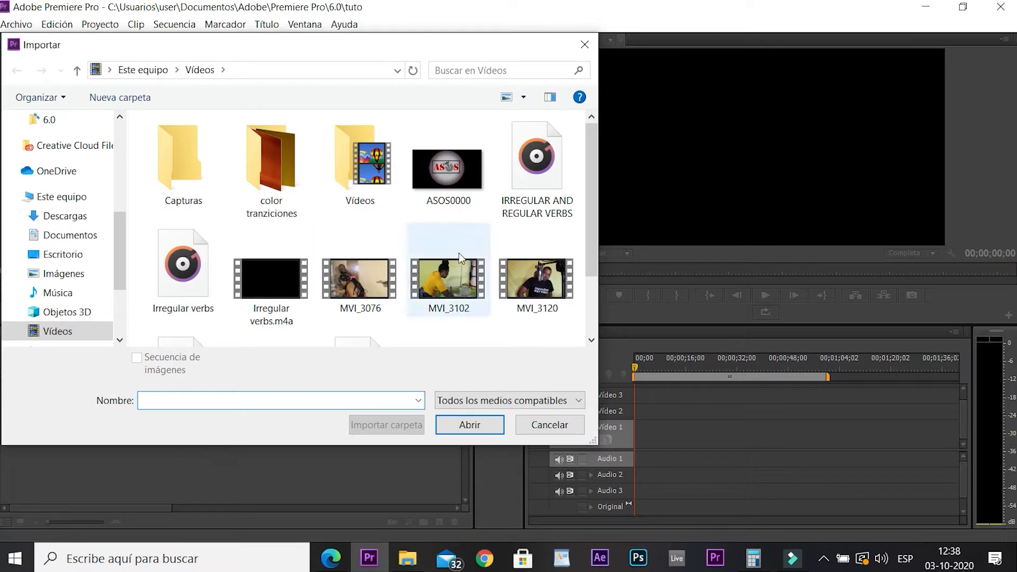
{"action": "left_click_drag", "start_coordinate": [591, 161], "coordinate": [593, 222]}
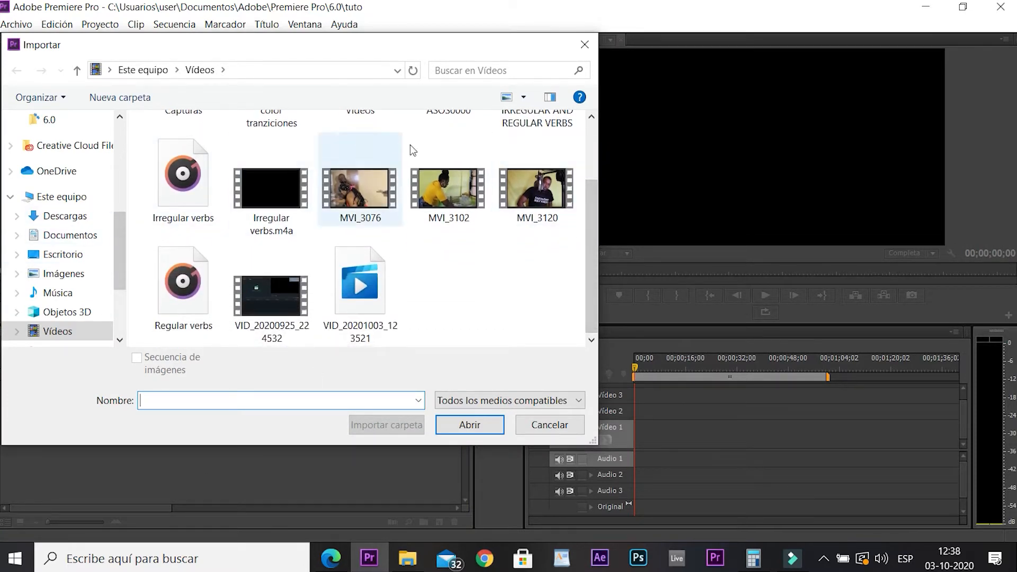
{"action": "left_click", "coordinate": [361, 299]}
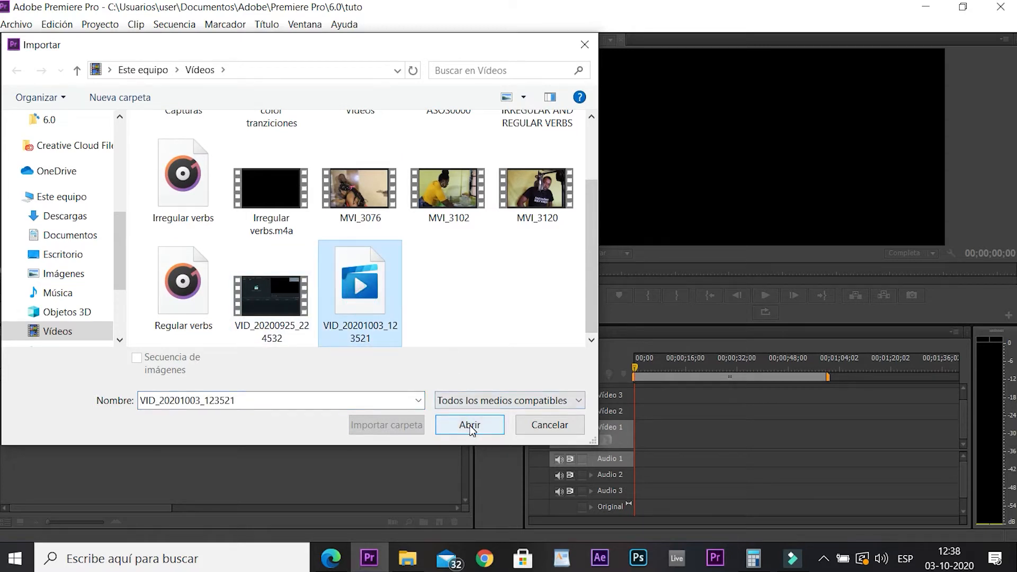
{"action": "double_click", "coordinate": [369, 305]}
{"action": "left_click", "coordinate": [465, 429]}
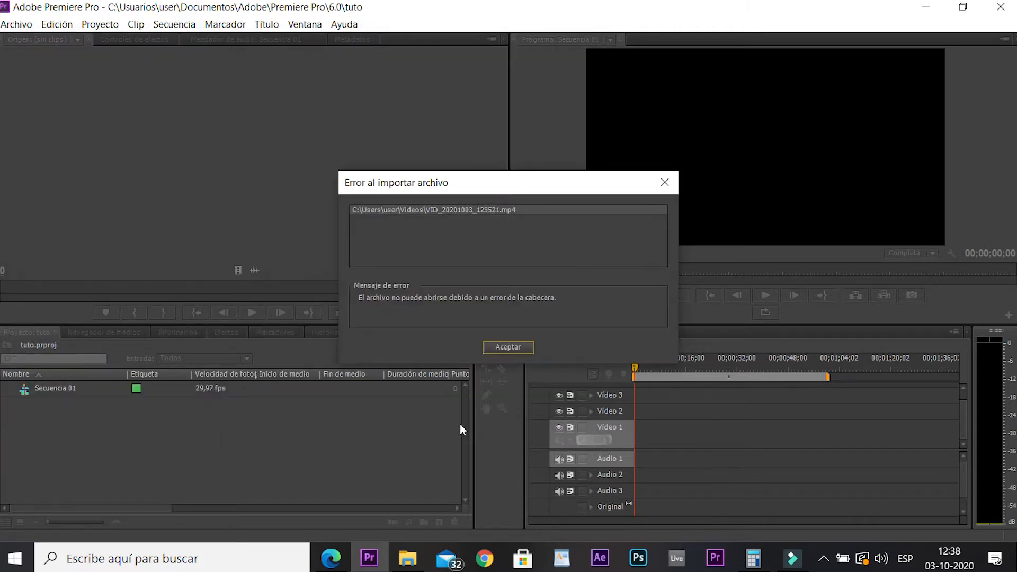
{"action": "left_click", "coordinate": [507, 347]}
Import the video MVI_3120 from the Vídeos folder into the project
{"action": "double_click", "coordinate": [143, 445]}
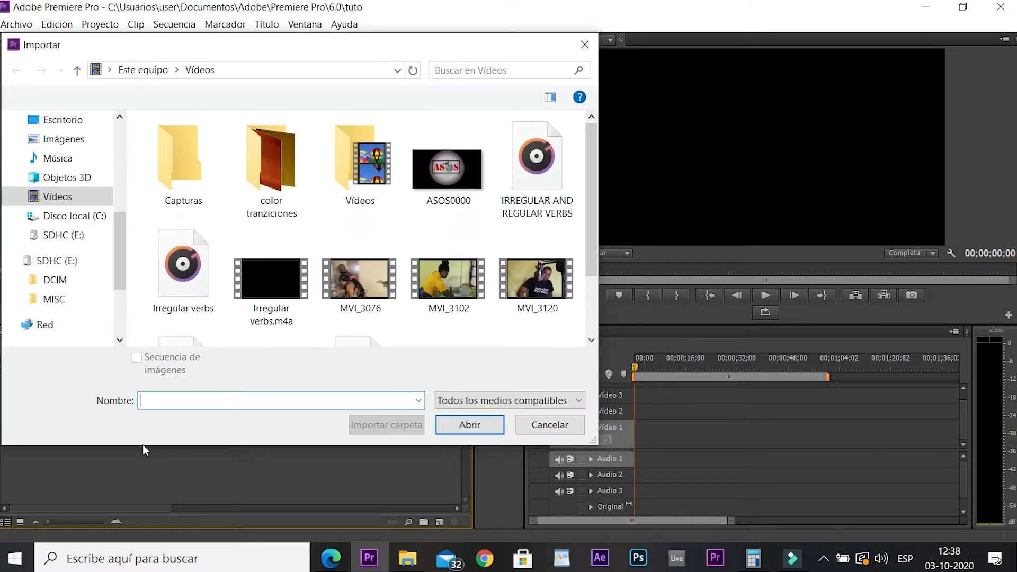
{"action": "left_click", "coordinate": [535, 291]}
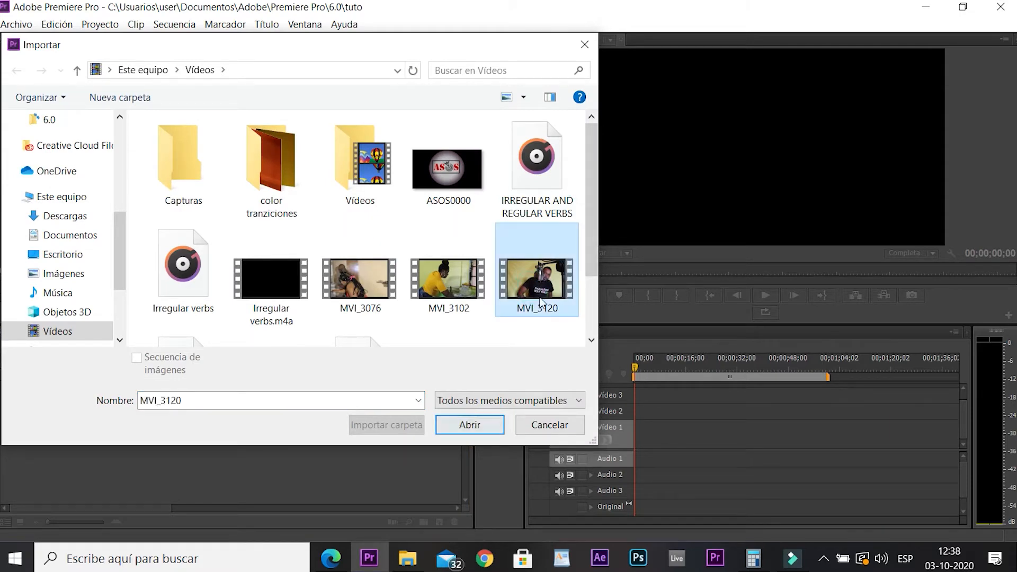
{"action": "left_click", "coordinate": [471, 424]}
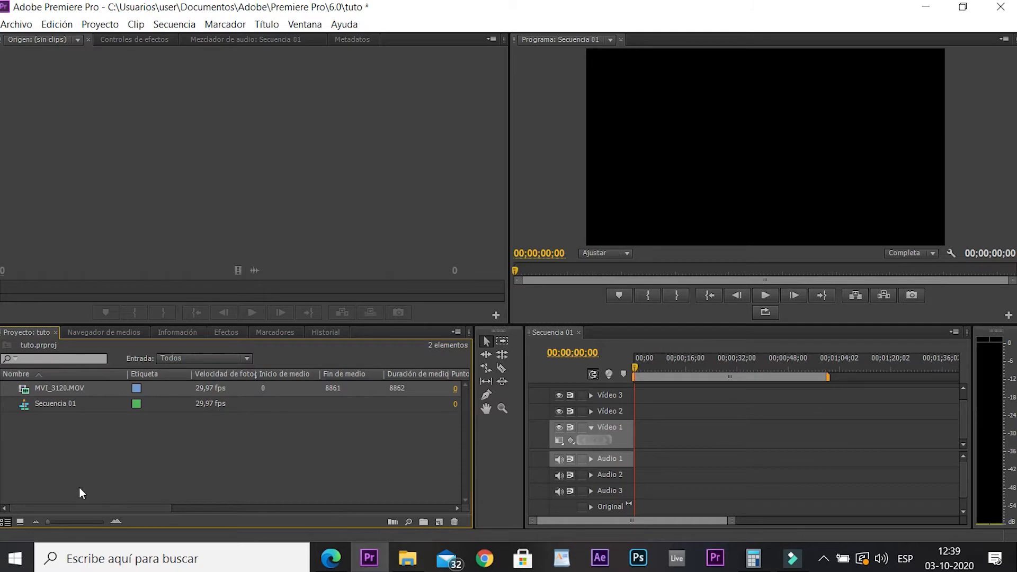
Compare the thumbnail and list views of the project items, ending in list view
{"action": "left_click", "coordinate": [19, 523]}
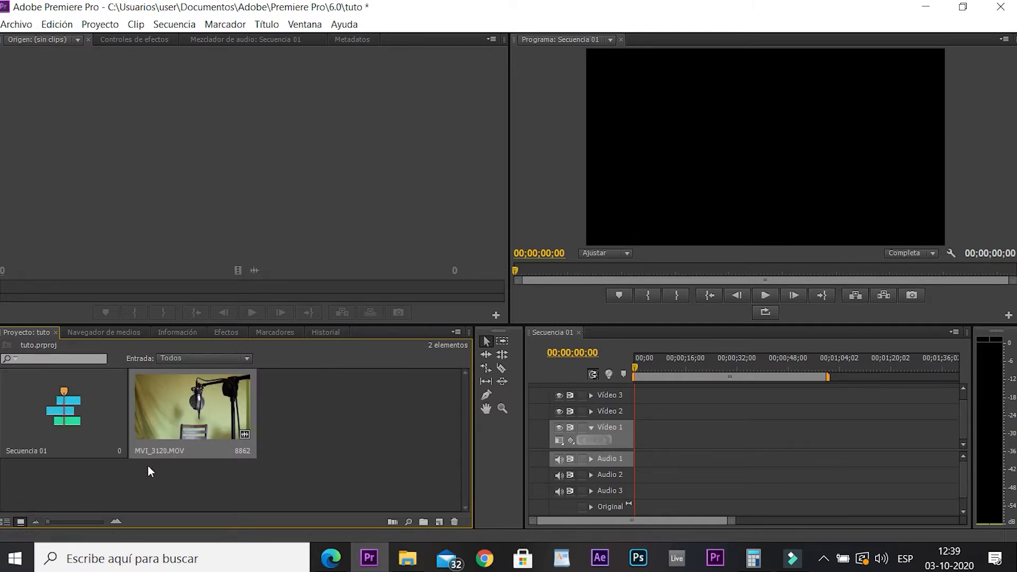
{"action": "left_click", "coordinate": [7, 522]}
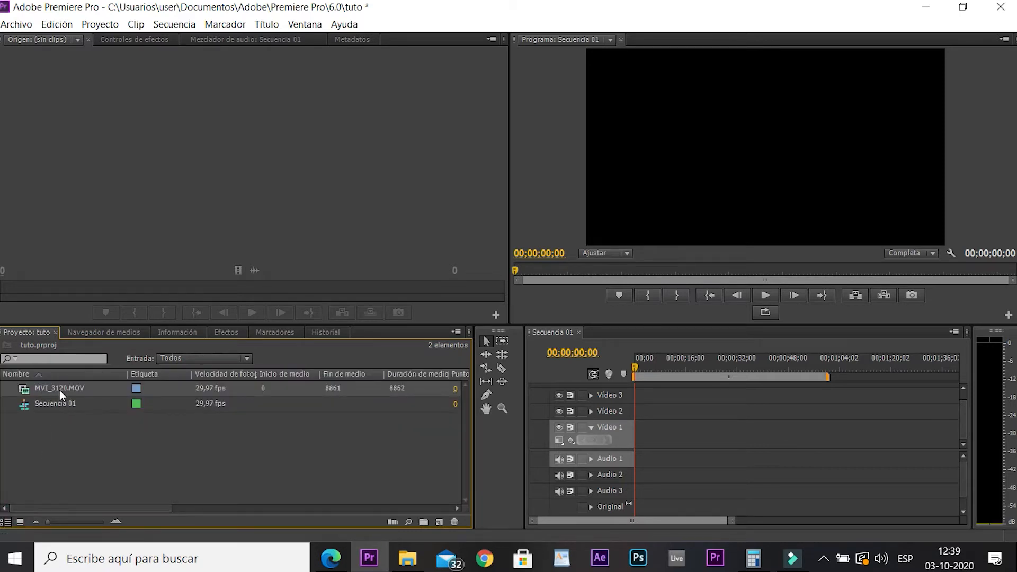
{"action": "left_click", "coordinate": [21, 523]}
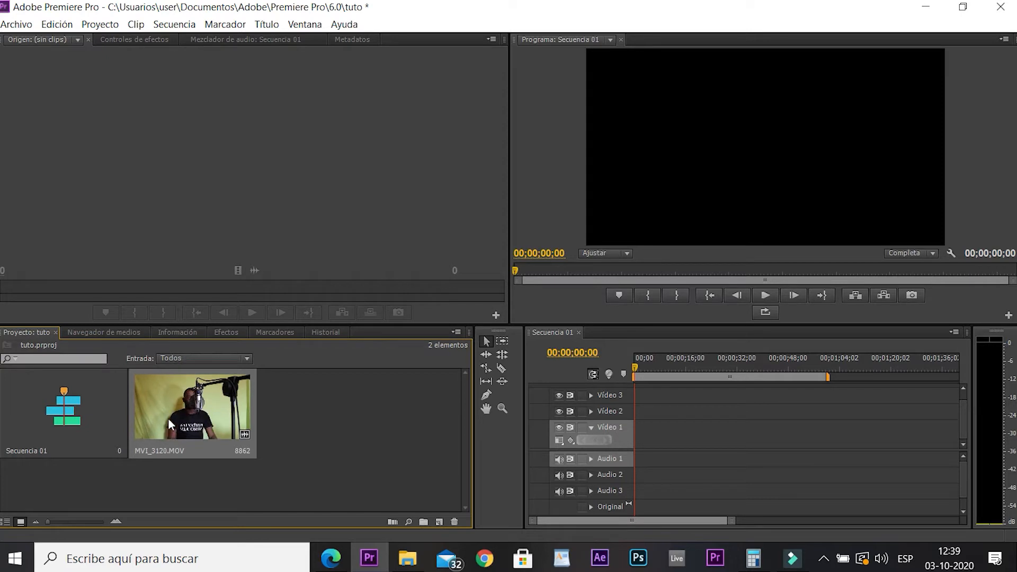
{"action": "left_click", "coordinate": [7, 523]}
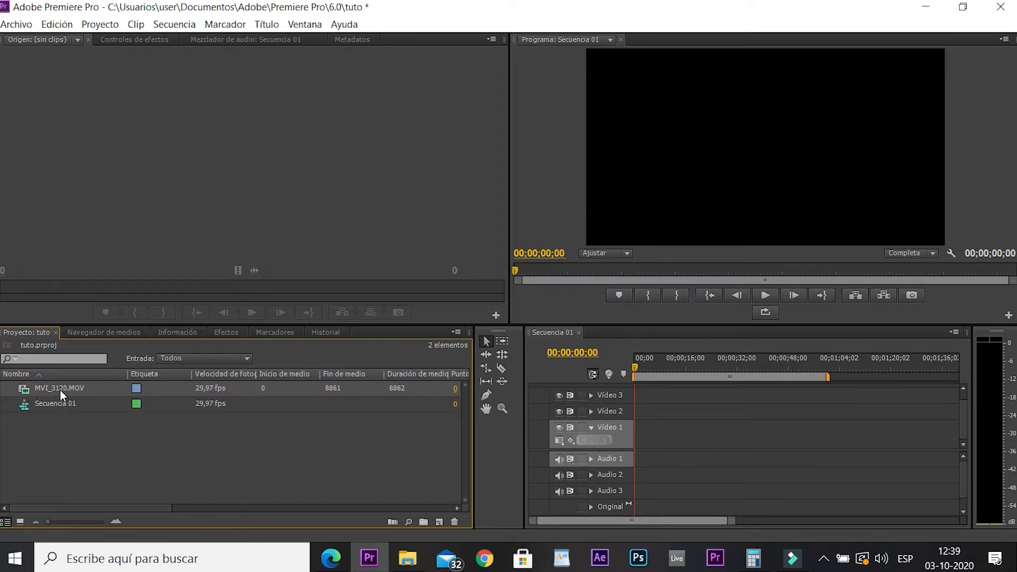
Create a new sequence from the MVI_3120.MOV clip, and delete that sequence from the project
{"action": "mouse_move", "coordinate": [59, 390]}
{"action": "left_click_drag", "start_coordinate": [56, 390], "coordinate": [442, 524]}
{"action": "left_click_drag", "start_coordinate": [442, 524], "coordinate": [443, 523]}
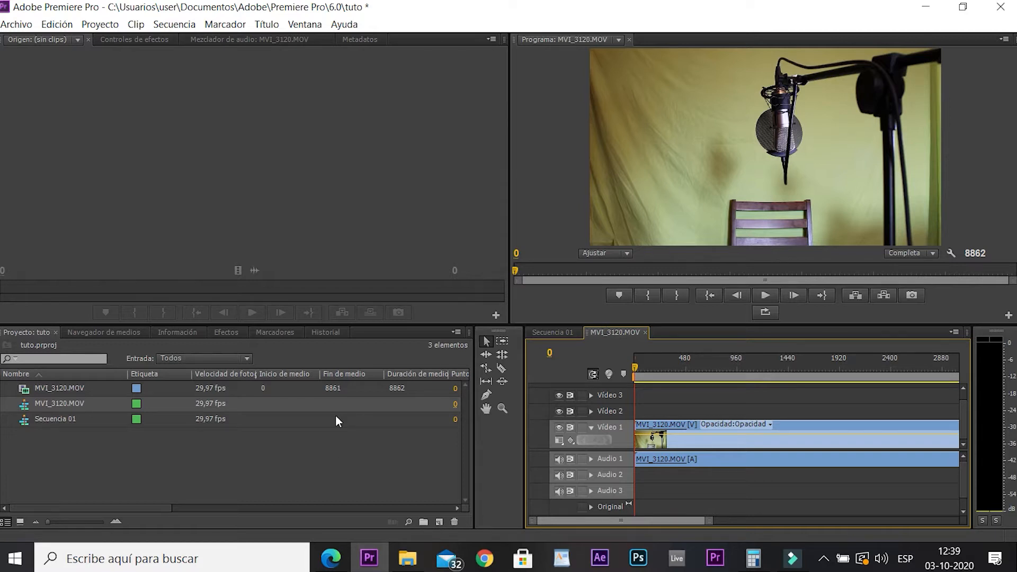
{"action": "mouse_move", "coordinate": [335, 415]}
{"action": "key", "text": "Delete"}
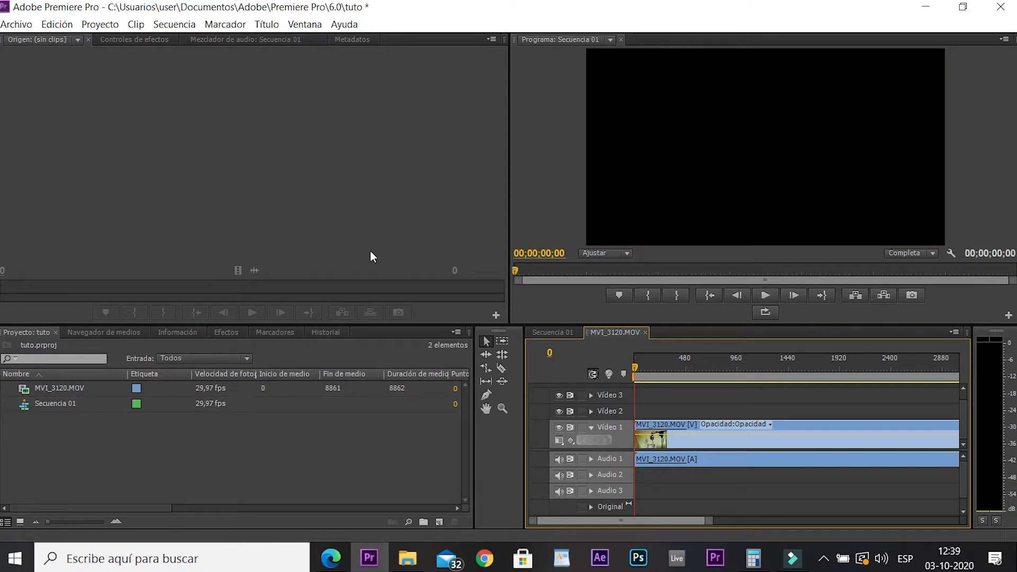
Load the MVI_3120.MOV clip into the Source monitor and play its opening seconds
{"action": "left_click", "coordinate": [44, 388]}
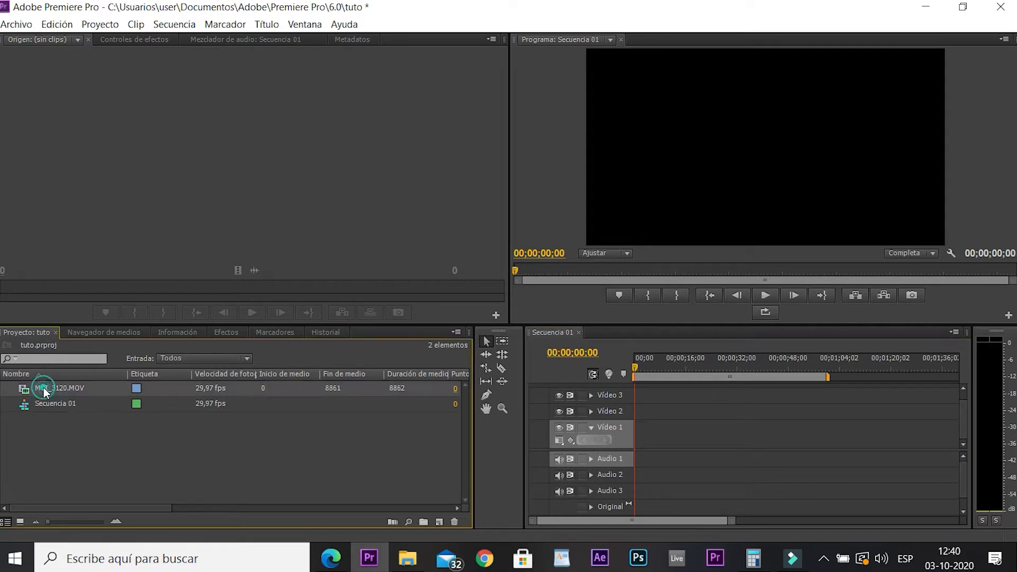
{"action": "left_click_drag", "start_coordinate": [42, 344], "coordinate": [90, 206]}
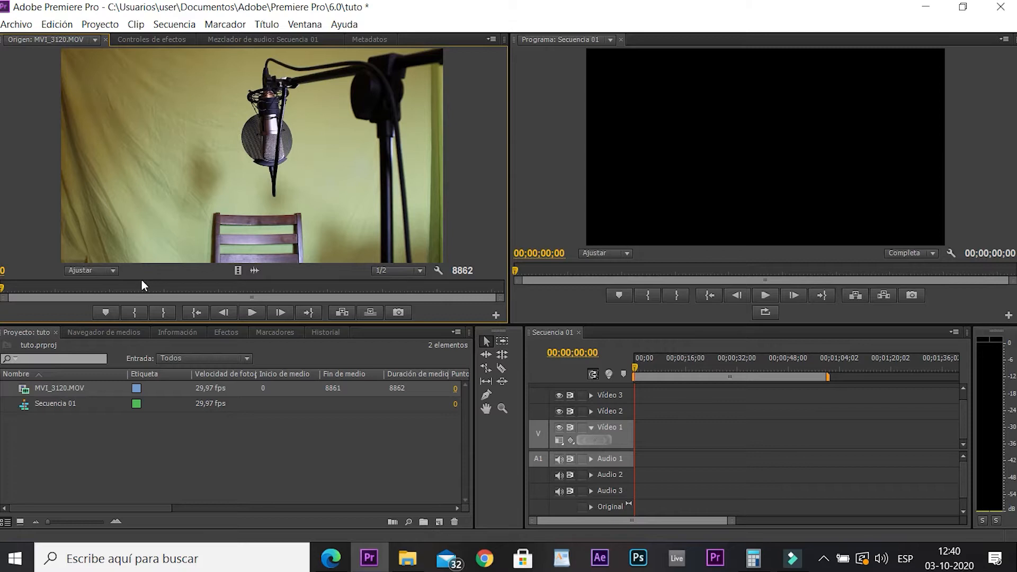
{"action": "key", "text": "space"}
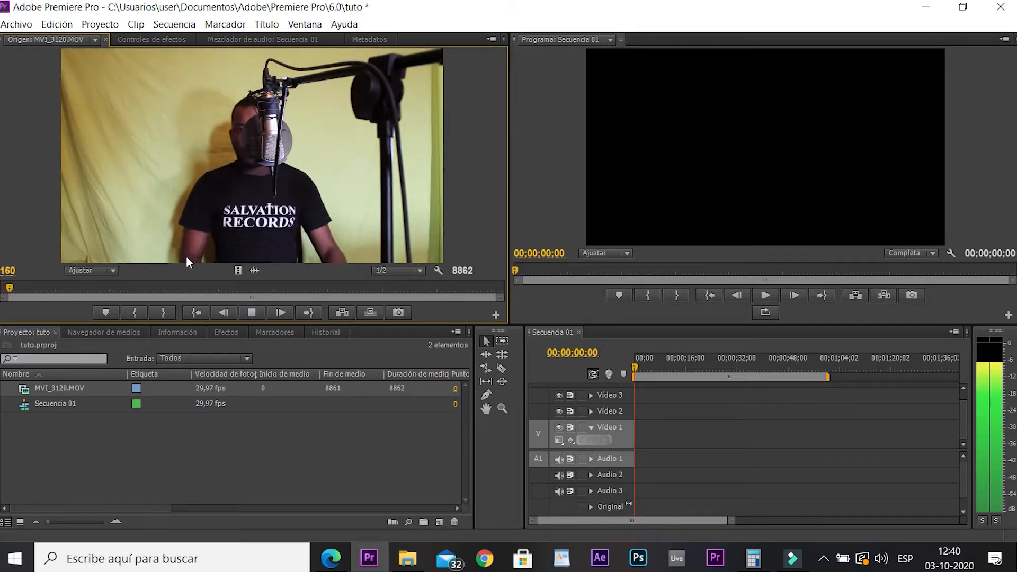
{"action": "key", "text": "space"}
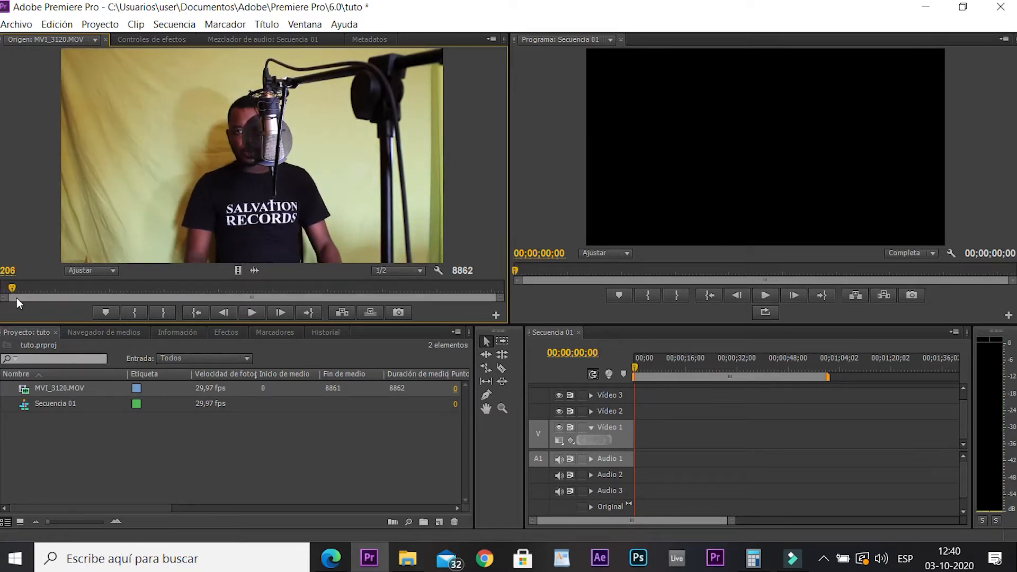
Replay the source clip from its beginning and set the in point at frame 398
{"action": "left_click_drag", "start_coordinate": [11, 287], "coordinate": [3, 289]}
{"action": "key", "text": "space"}
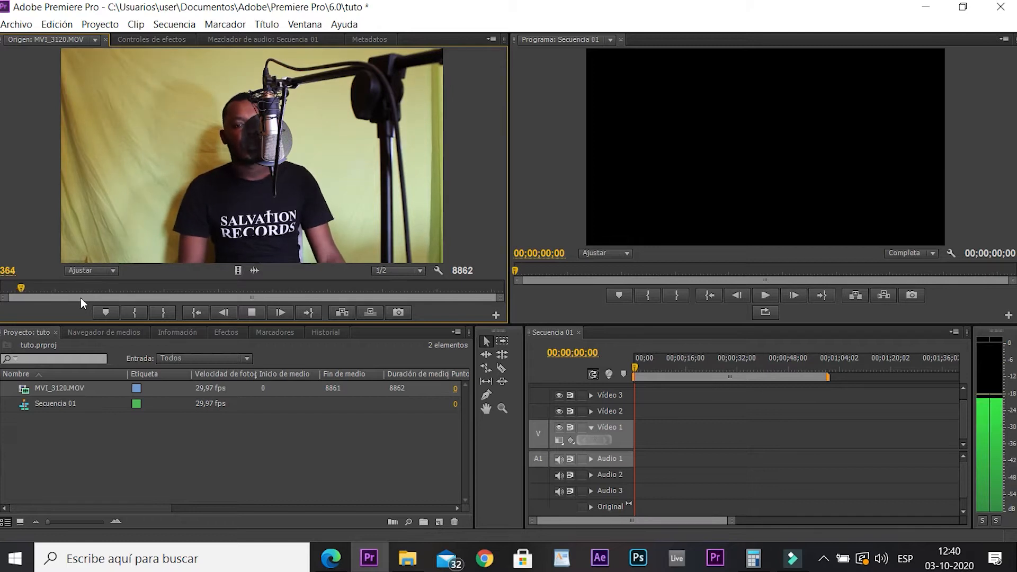
{"action": "key", "text": "space"}
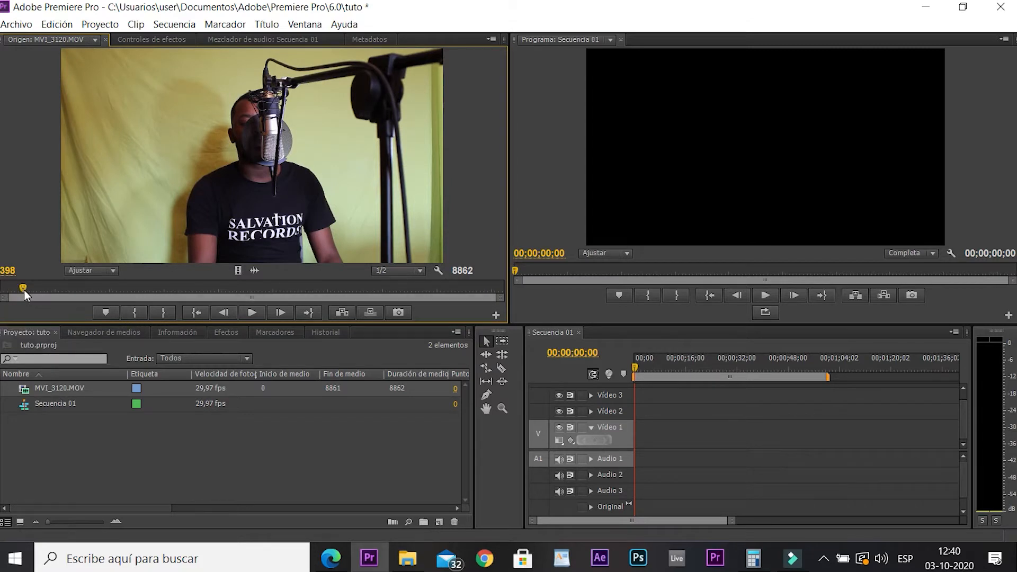
{"action": "left_click", "coordinate": [132, 312]}
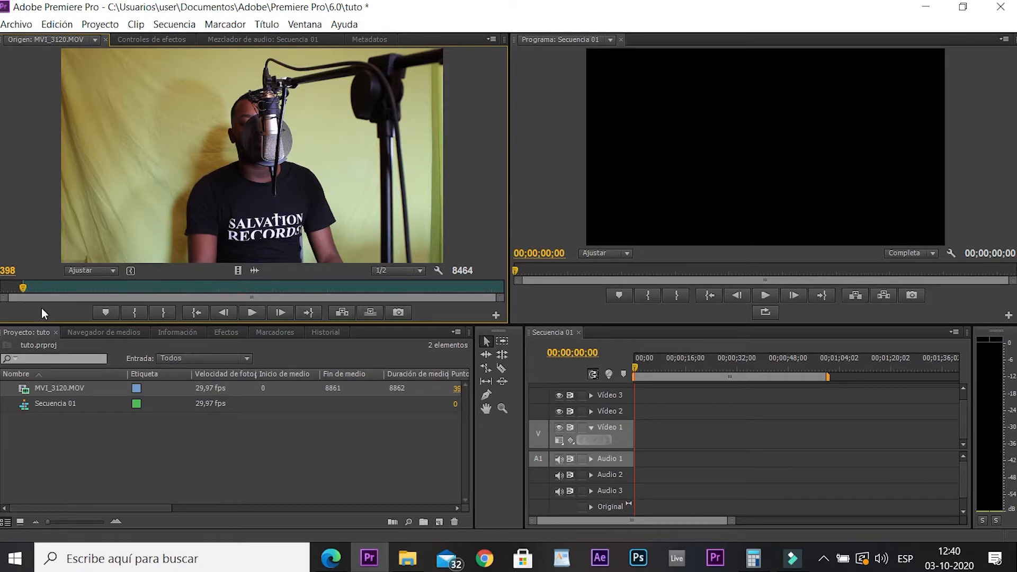
Set the out point at frame 1139 and place the marked section at the start of Vídeo 1, keeping the existing sequence settings
{"action": "key", "text": "space"}
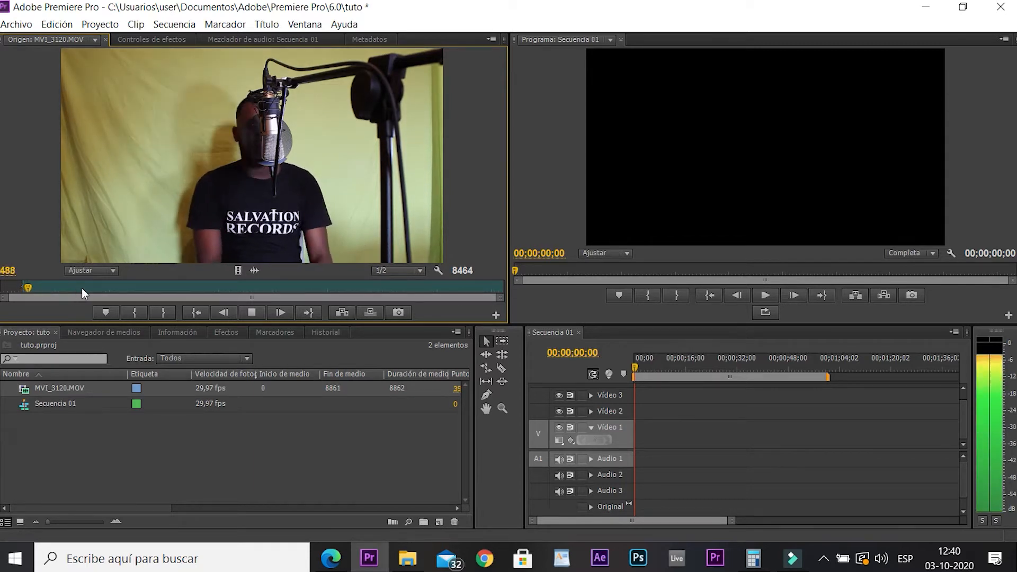
{"action": "left_click", "coordinate": [65, 289]}
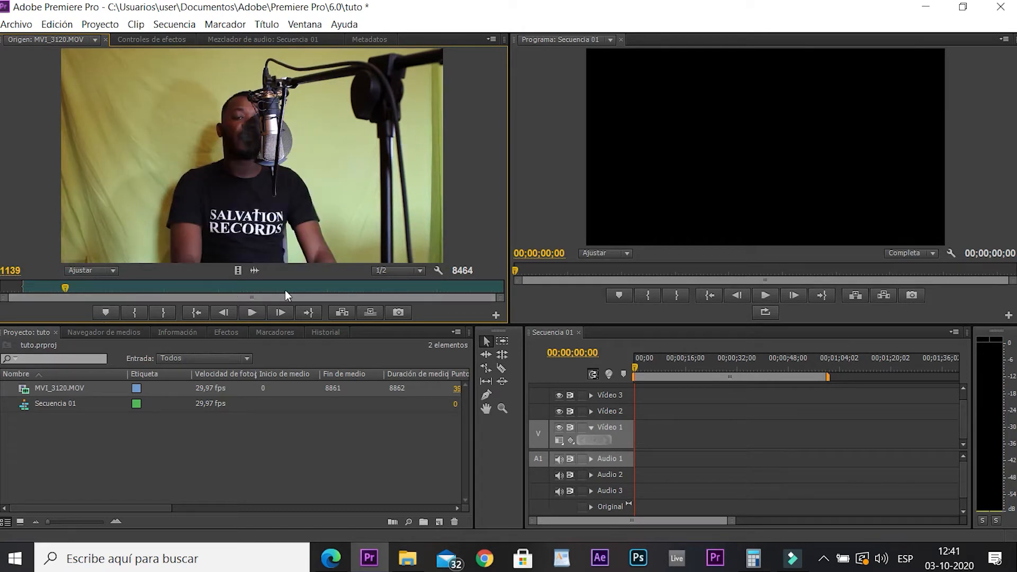
{"action": "left_click", "coordinate": [160, 314]}
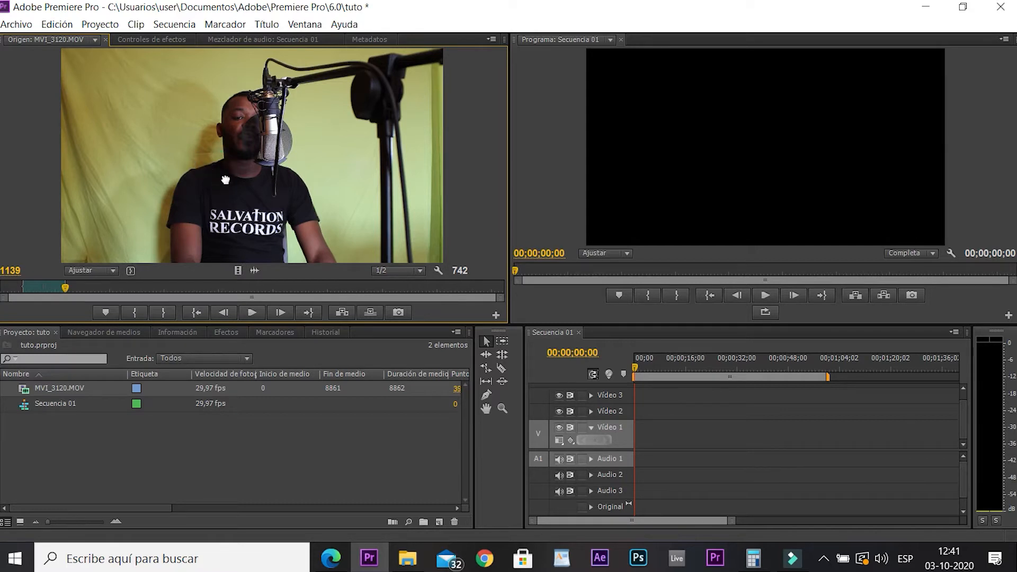
{"action": "left_click_drag", "start_coordinate": [275, 189], "coordinate": [636, 438]}
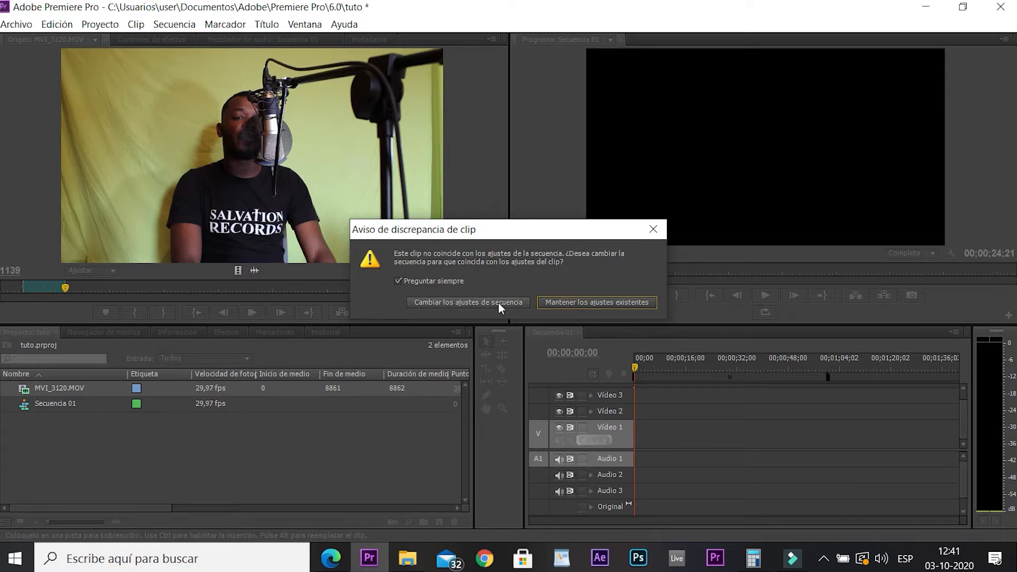
{"action": "left_click", "coordinate": [567, 303]}
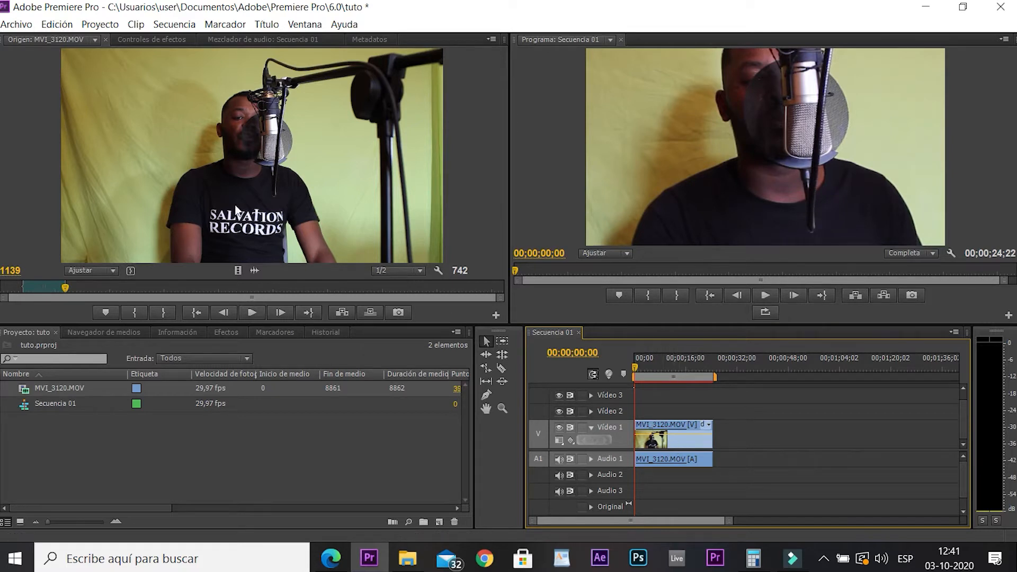
Undo the placement of the marked section on Vídeo 1
{"action": "left_click", "coordinate": [211, 177]}
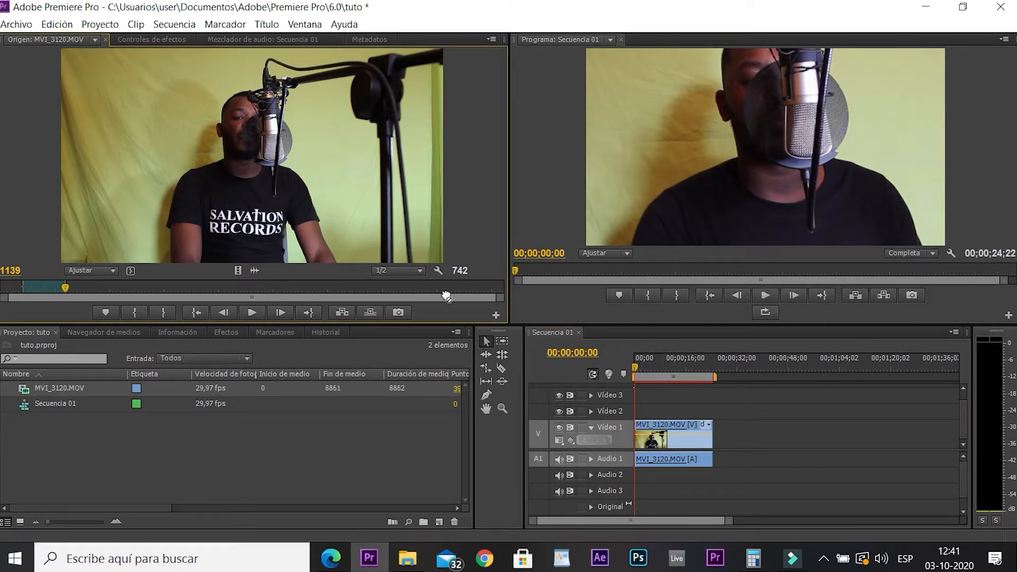
{"action": "left_click_drag", "start_coordinate": [537, 351], "coordinate": [353, 238]}
{"action": "key", "text": "ctrl+z"}
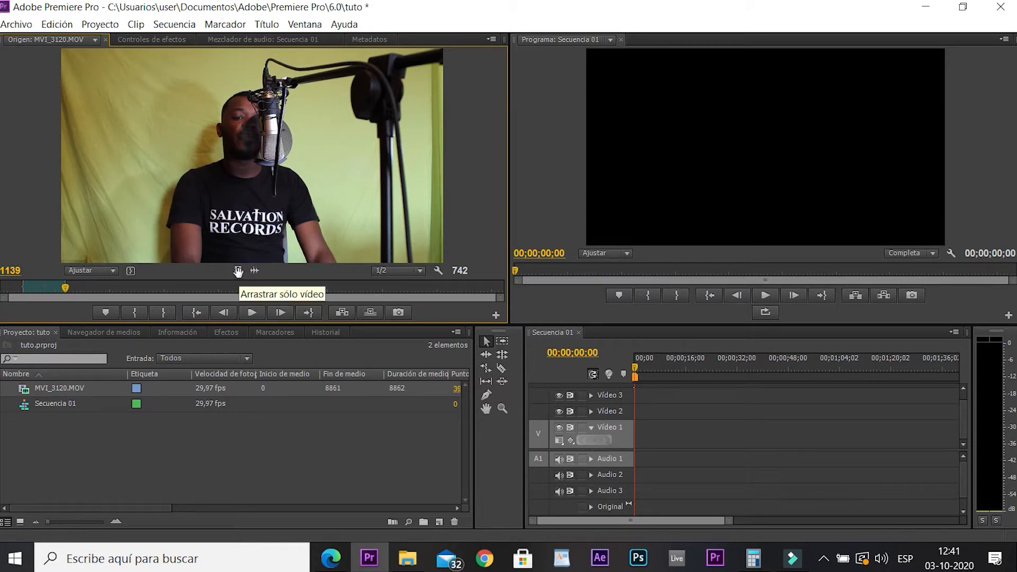
Place only the video of the marked section at the start of Vídeo 1, keeping the existing sequence settings, and delete it from the track
{"action": "left_click_drag", "start_coordinate": [238, 272], "coordinate": [624, 432]}
{"action": "left_click", "coordinate": [597, 302]}
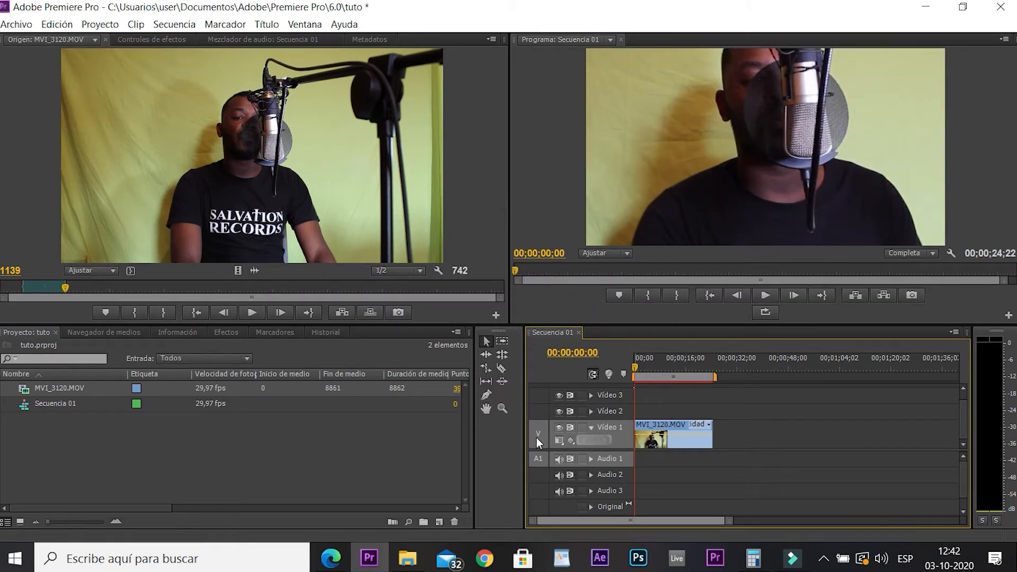
{"action": "left_click", "coordinate": [539, 461]}
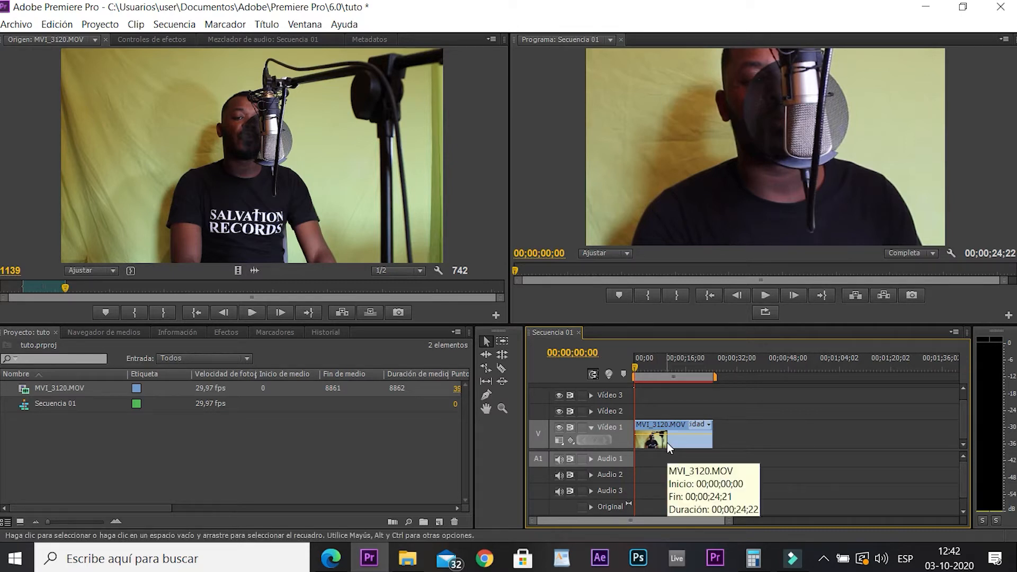
{"action": "key", "text": "Delete"}
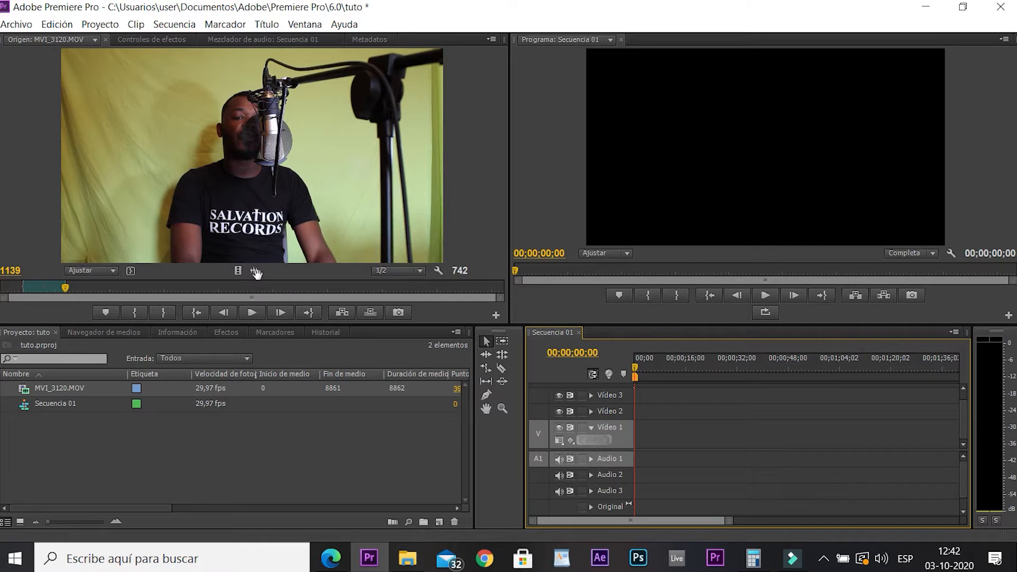
Place only the audio of the marked section at the start of Audio 1, and undo that placement
{"action": "left_click_drag", "start_coordinate": [254, 272], "coordinate": [643, 464]}
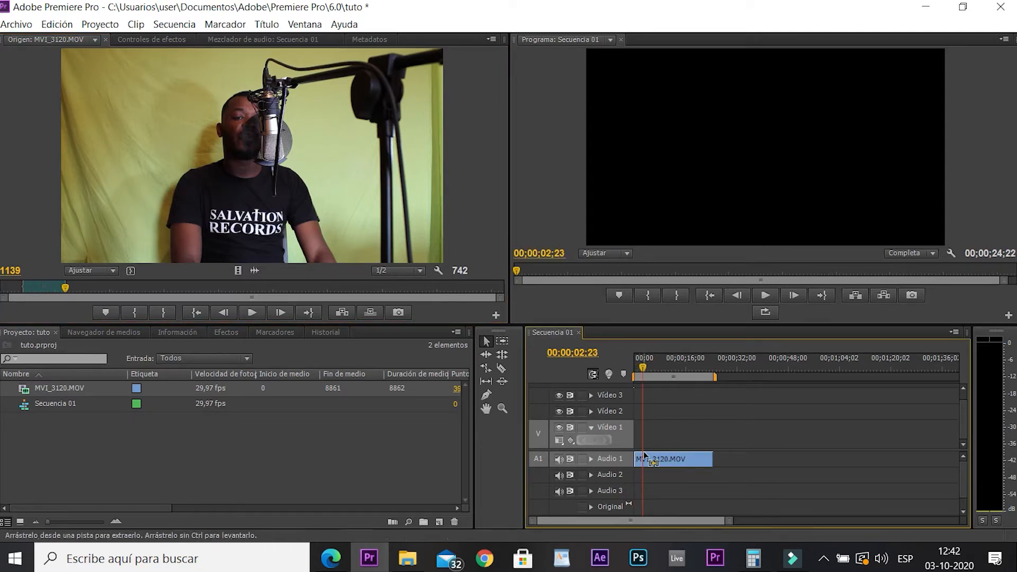
{"action": "key", "text": "ctrl+z"}
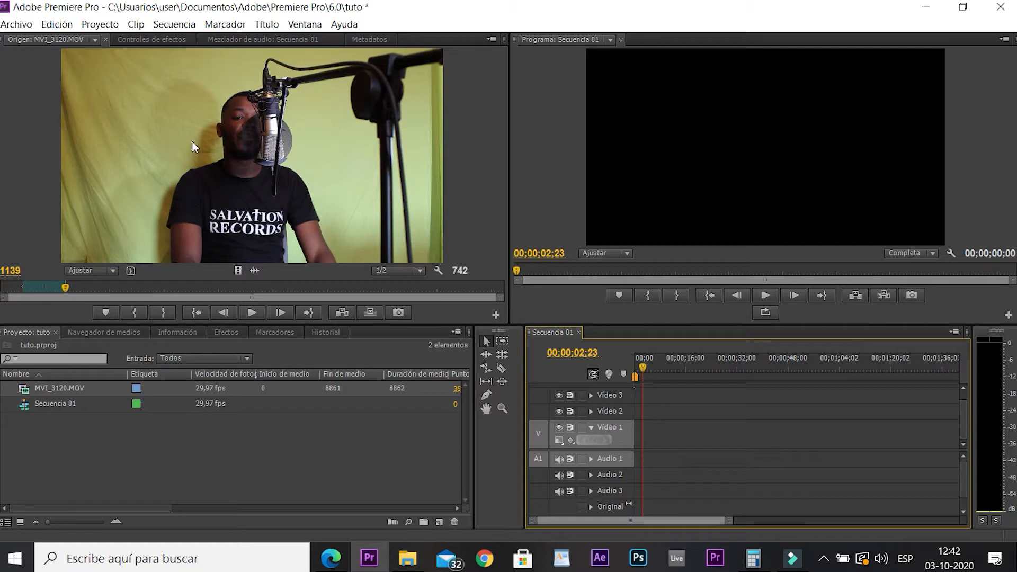
Place the marked section with video and audio at the start of Vídeo 1, keeping the sequence settings, and scale it to the frame size
{"action": "left_click_drag", "start_coordinate": [166, 135], "coordinate": [631, 435]}
{"action": "left_click", "coordinate": [566, 306]}
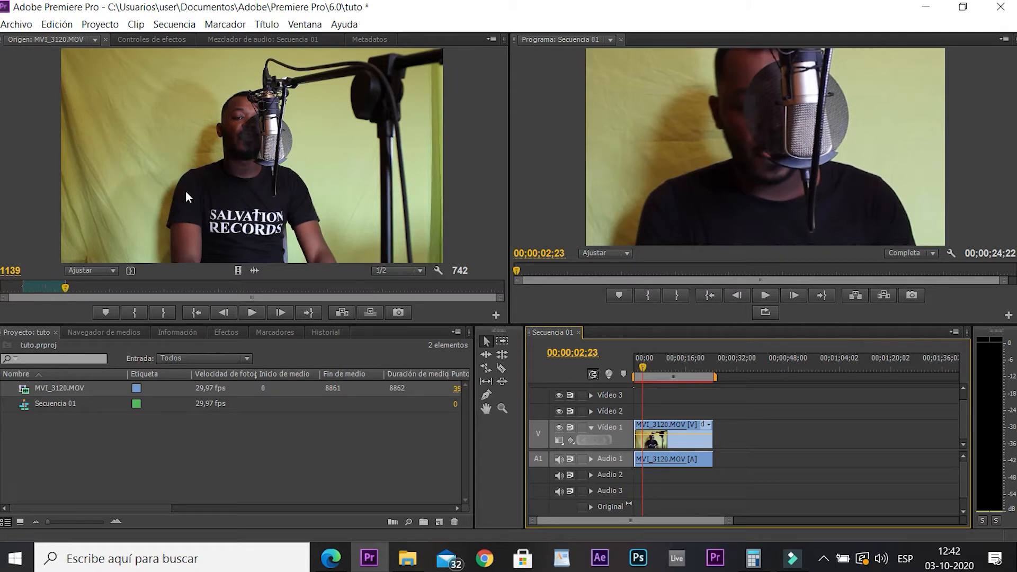
{"action": "right_click", "coordinate": [694, 439]}
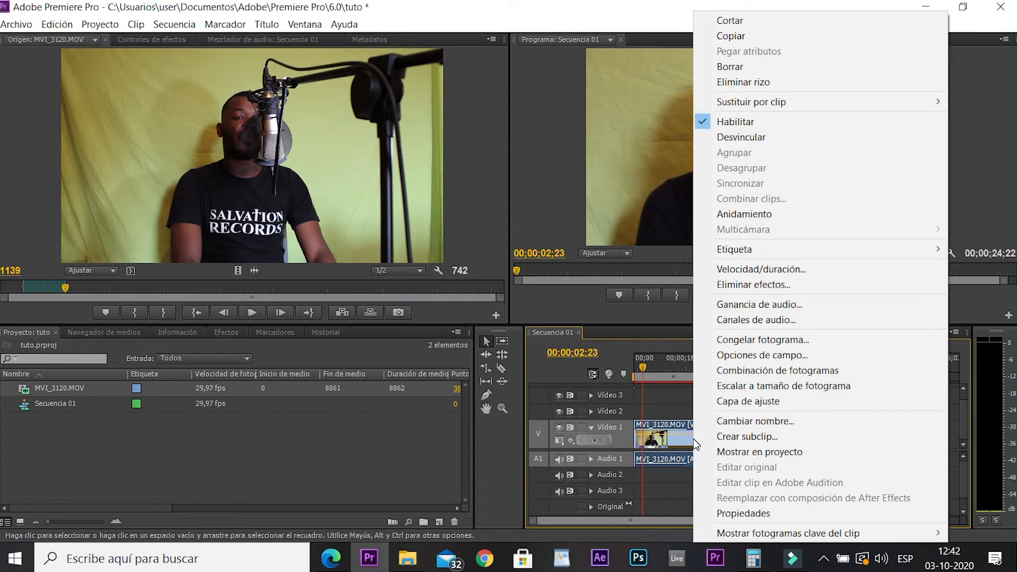
{"action": "left_click", "coordinate": [752, 386]}
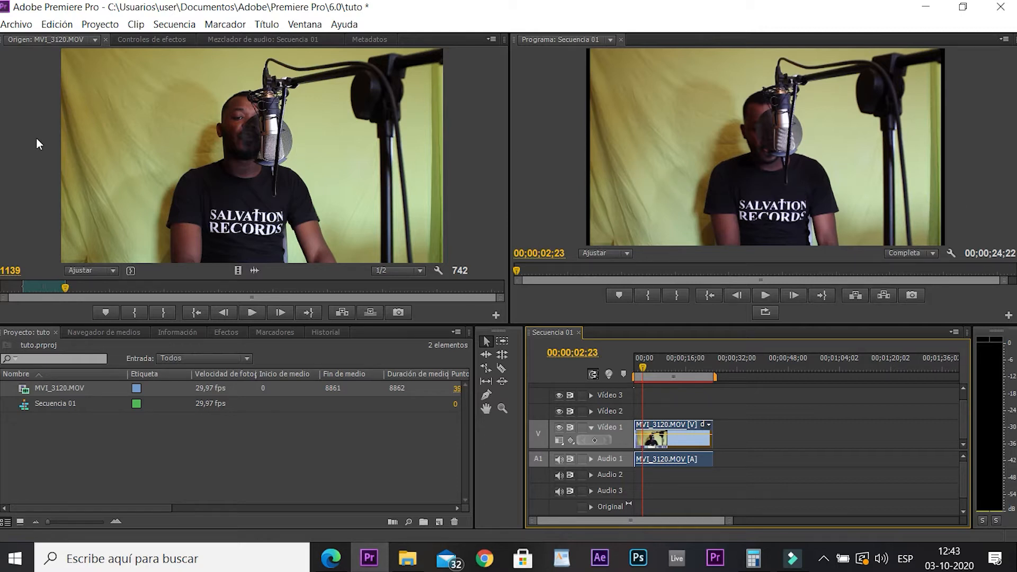
Set the scale of the MVI_3120.MOV clip on Vídeo 1 to 102 in its Movimiento effect controls
{"action": "left_click", "coordinate": [41, 40]}
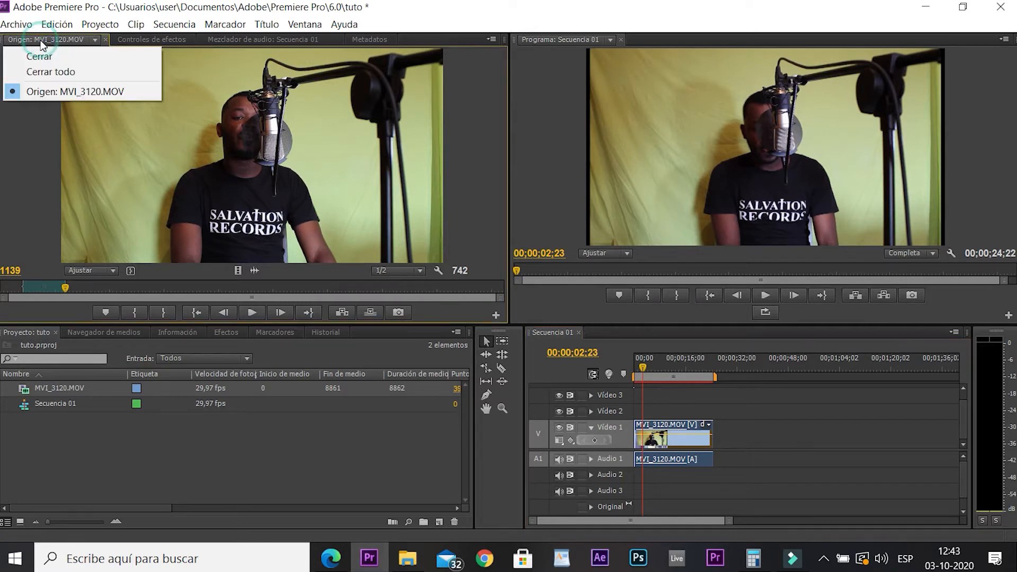
{"action": "left_click", "coordinate": [143, 40]}
{"action": "left_click", "coordinate": [231, 40]}
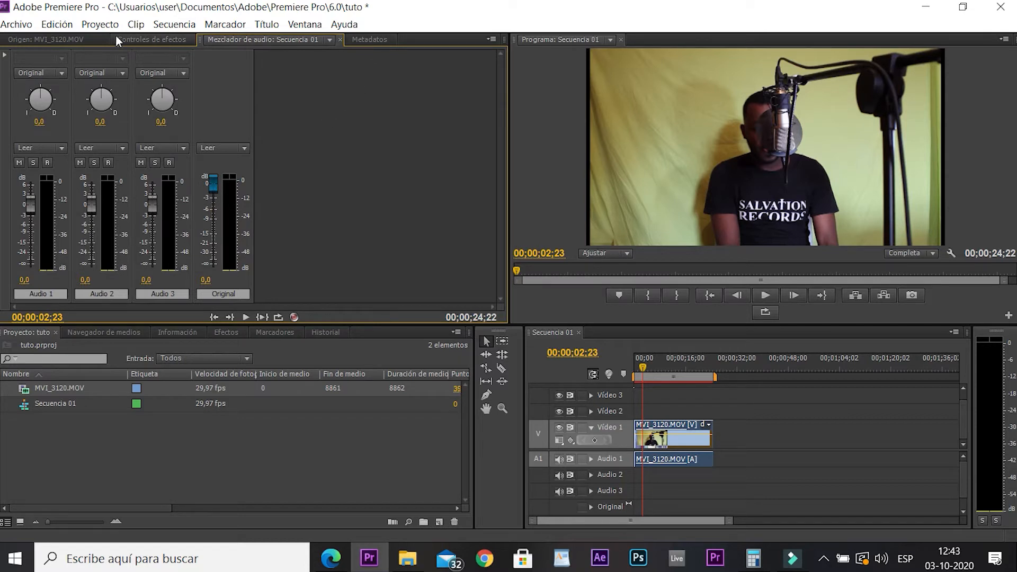
{"action": "left_click", "coordinate": [139, 42]}
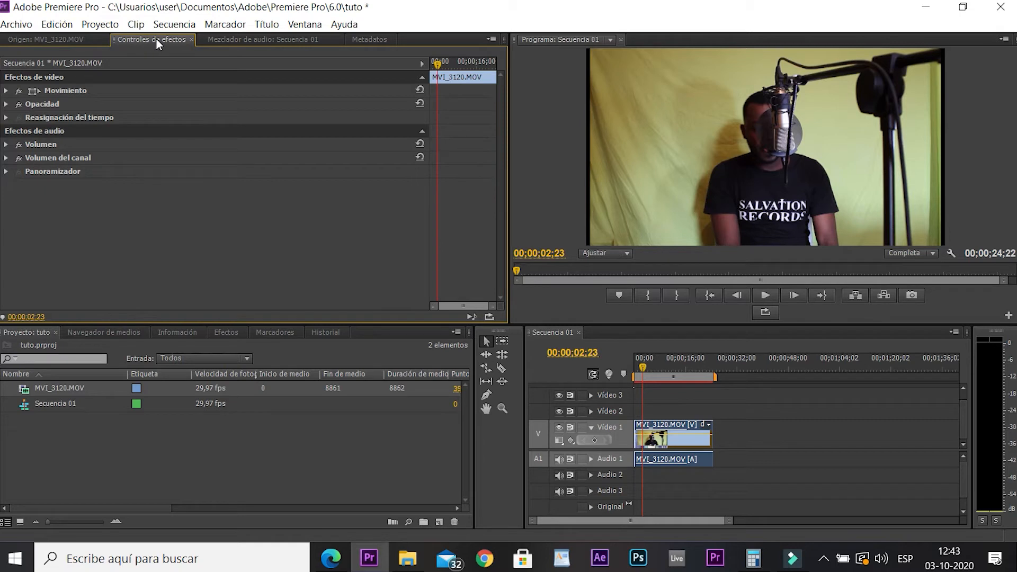
{"action": "left_click", "coordinate": [685, 437]}
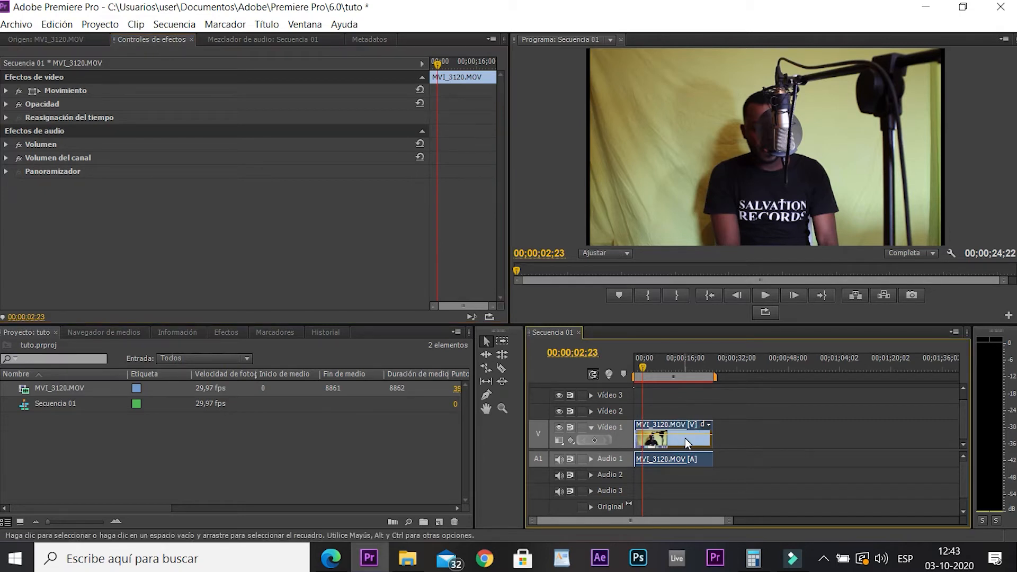
{"action": "left_click", "coordinate": [7, 91]}
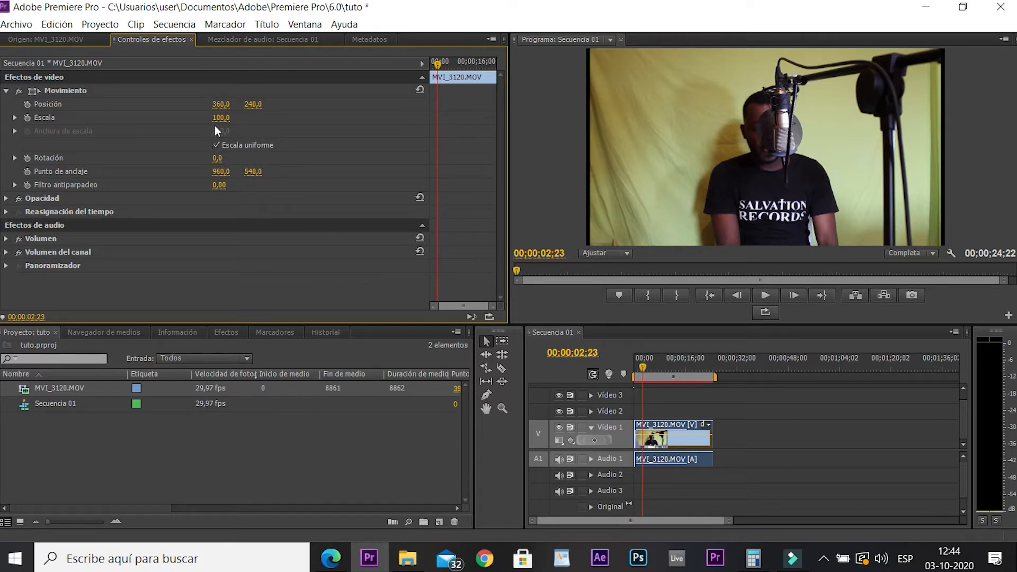
{"action": "left_click_drag", "start_coordinate": [222, 117], "coordinate": [223, 118]}
{"action": "left_click_drag", "start_coordinate": [223, 117], "coordinate": [226, 117]}
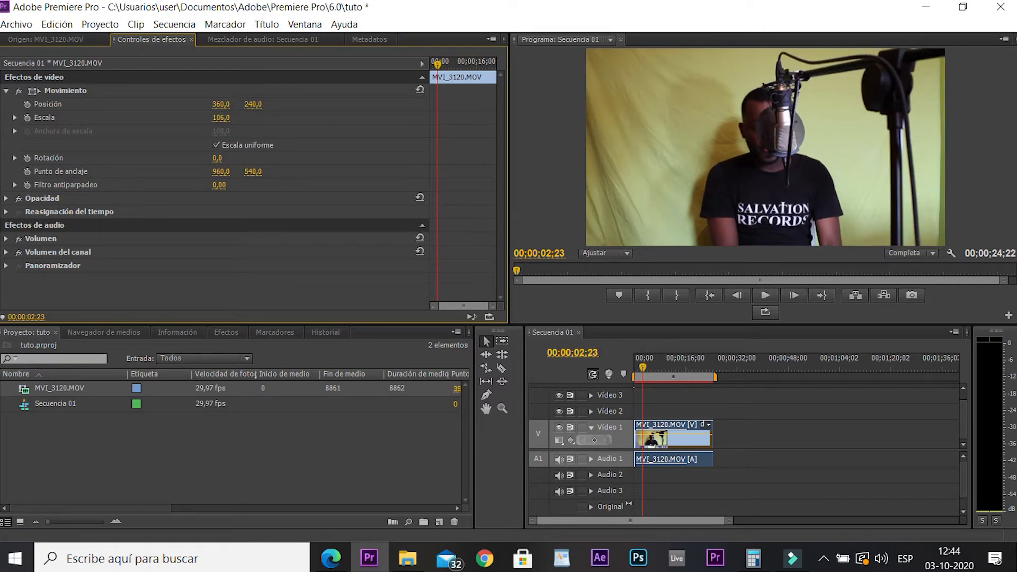
{"action": "mouse_move", "coordinate": [226, 117]}
{"action": "left_mouse_down"}
{"action": "mouse_move", "coordinate": [247, 118]}
{"action": "mouse_move", "coordinate": [190, 117]}
{"action": "mouse_move", "coordinate": [222, 117]}
{"action": "left_mouse_up"}
Play the sequence from 00;00;02;23 to about 00;00;05;25 to check the scaled picture
{"action": "key", "text": "space"}
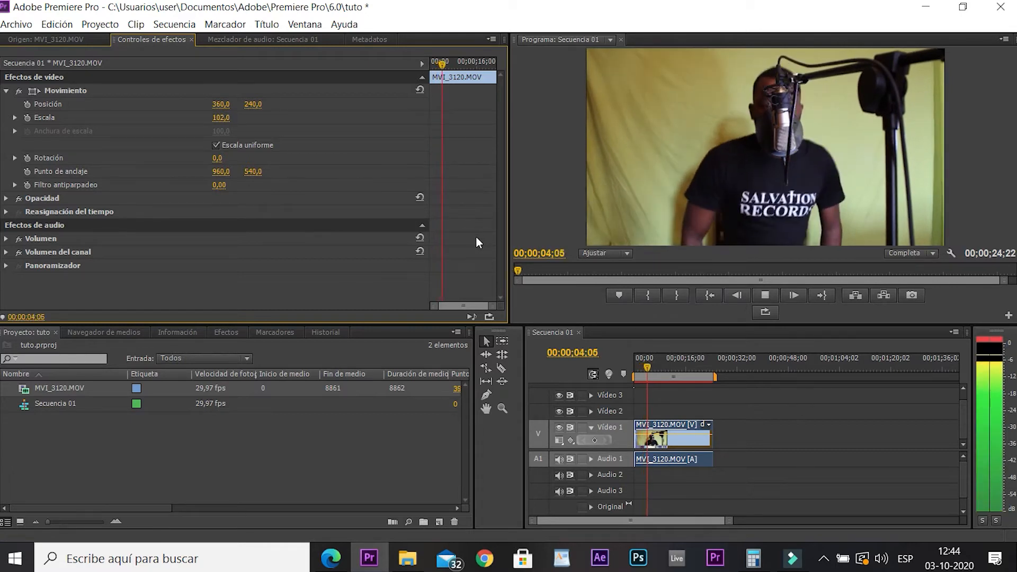
{"action": "key", "text": "space"}
{"action": "key", "text": "space"}
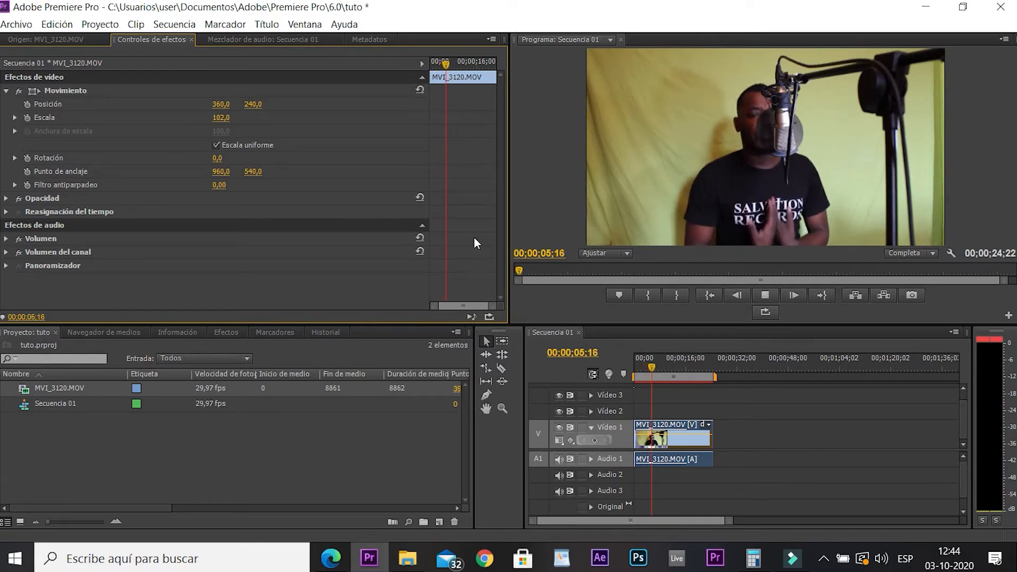
{"action": "key", "text": "space"}
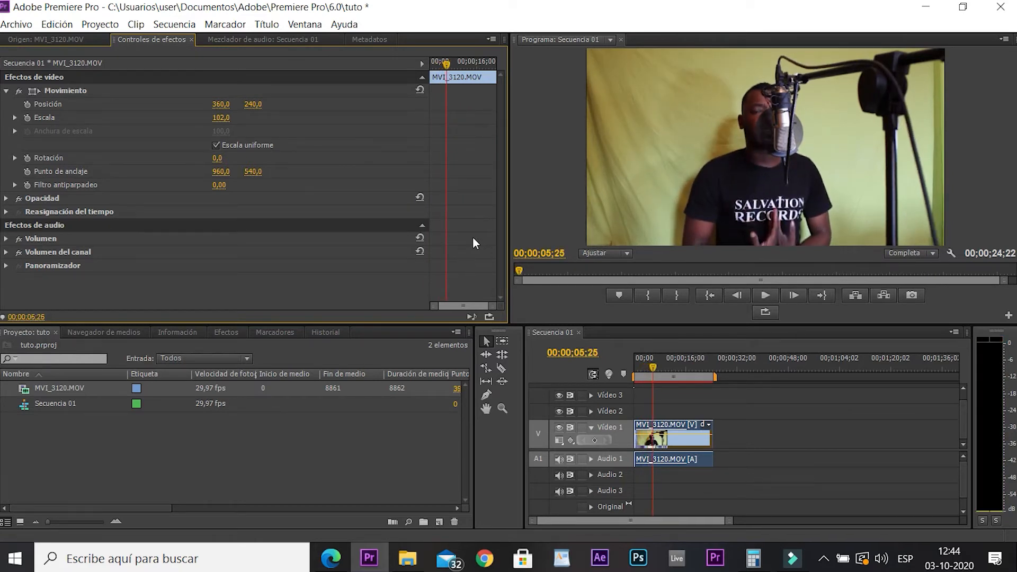
Preview further parts of the MVI_3120.MOV source clip and set a new in point at frame 3242
{"action": "left_click", "coordinate": [51, 40]}
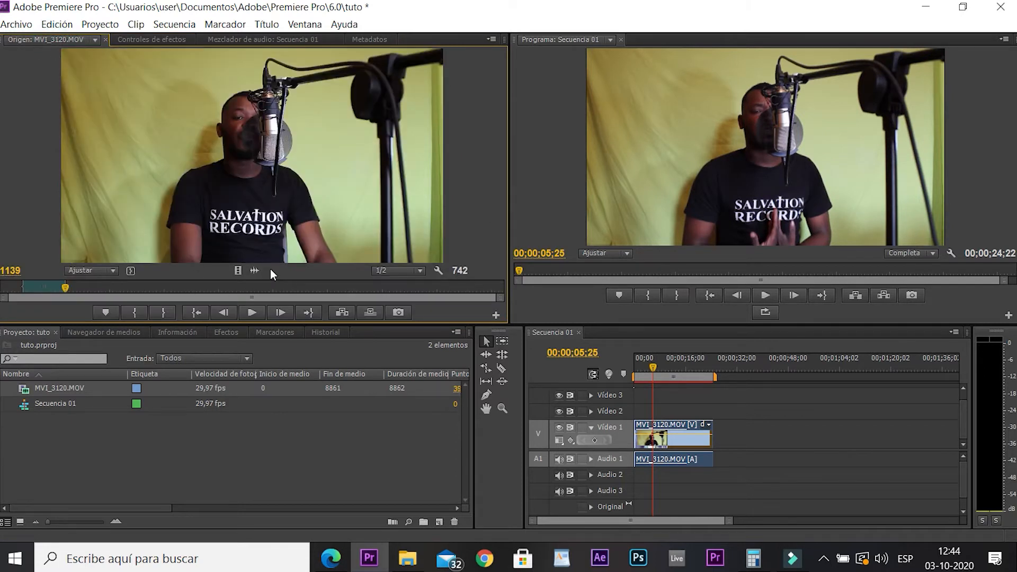
{"action": "left_click", "coordinate": [66, 288]}
{"action": "mouse_move", "coordinate": [66, 289]}
{"action": "left_mouse_down"}
{"action": "mouse_move", "coordinate": [120, 291]}
{"action": "mouse_move", "coordinate": [69, 290]}
{"action": "left_mouse_up"}
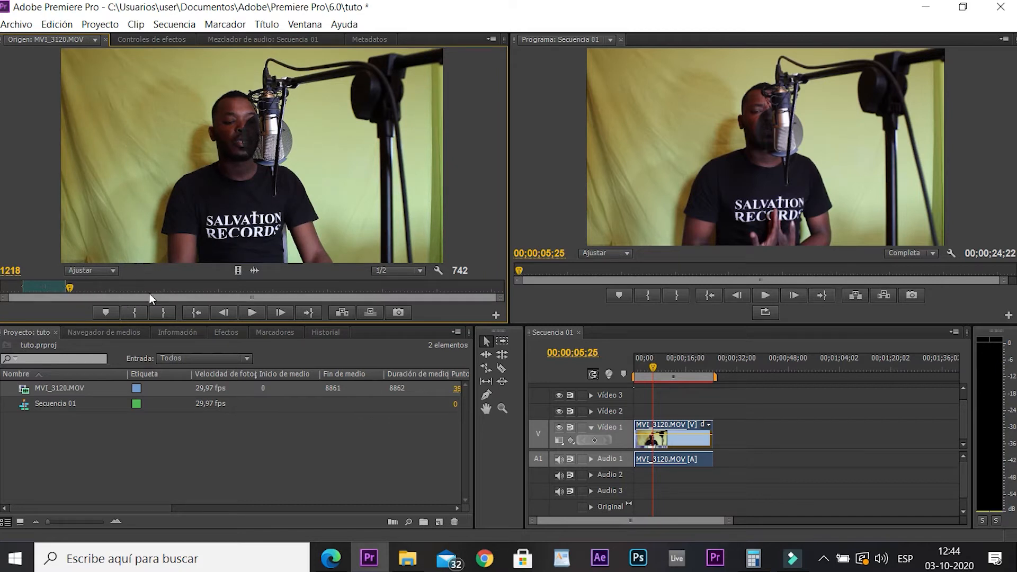
{"action": "left_click", "coordinate": [128, 290]}
{"action": "key", "text": "space"}
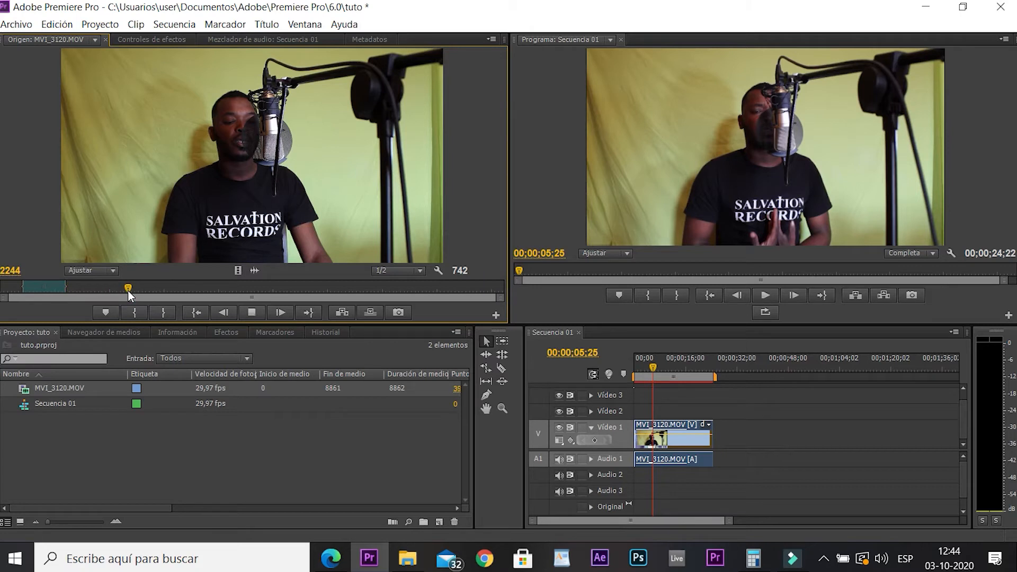
{"action": "key", "text": "space"}
{"action": "left_click", "coordinate": [182, 290]}
{"action": "key", "text": "space"}
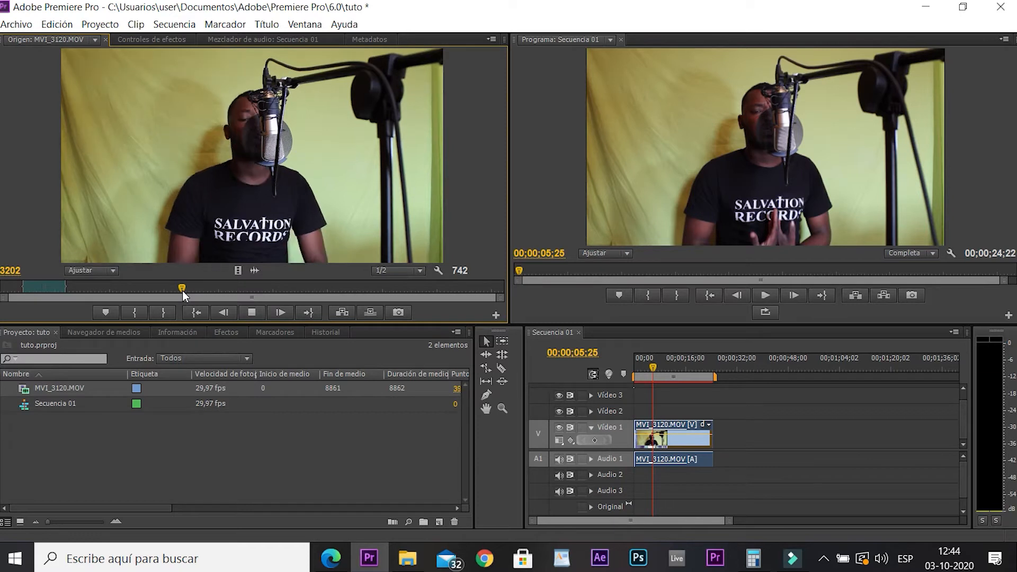
{"action": "key", "text": "space"}
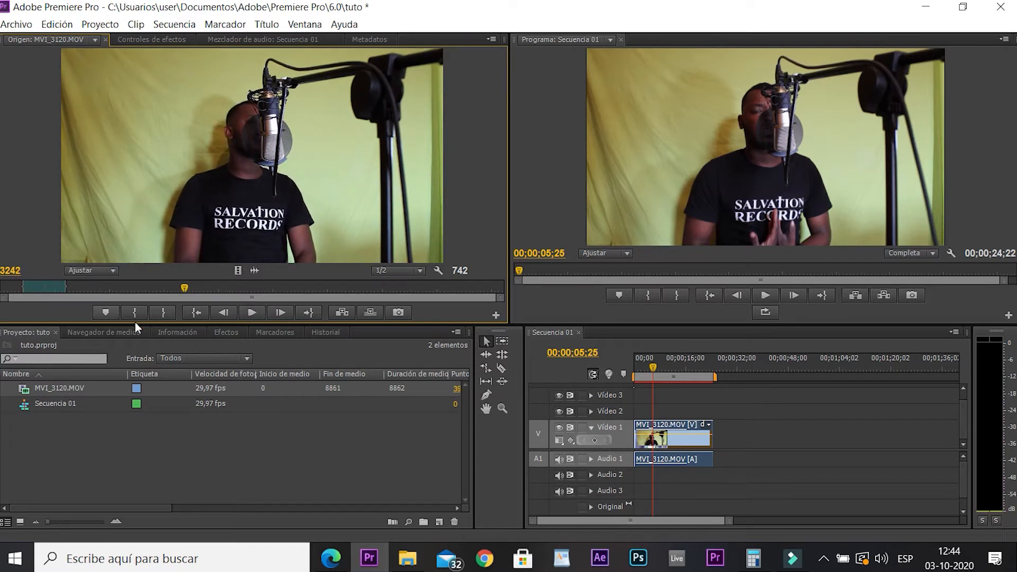
{"action": "left_click", "coordinate": [135, 313]}
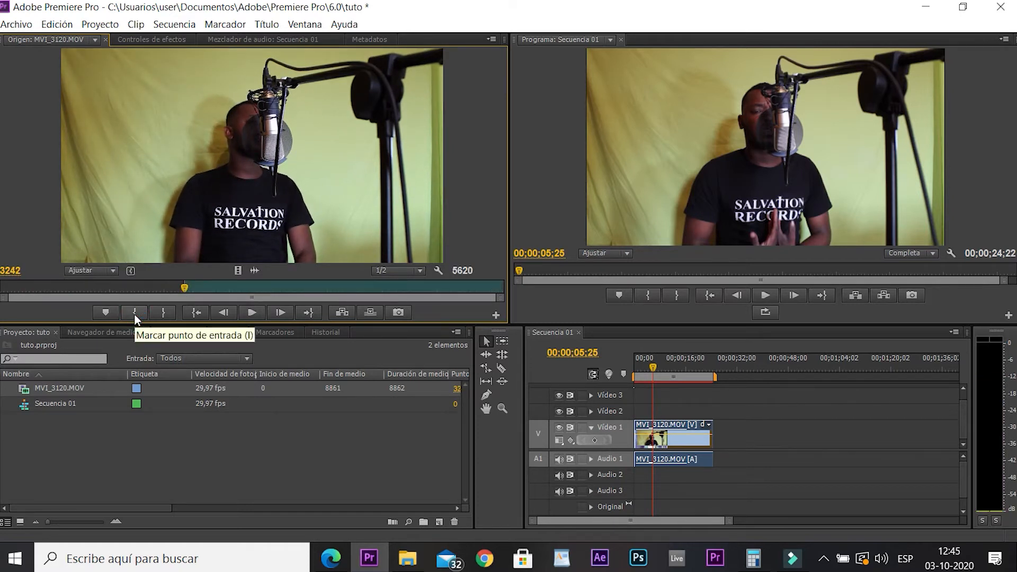
Set the out point at frame 3405 and place this section directly after the first clip on Vídeo 1
{"action": "key", "text": "space"}
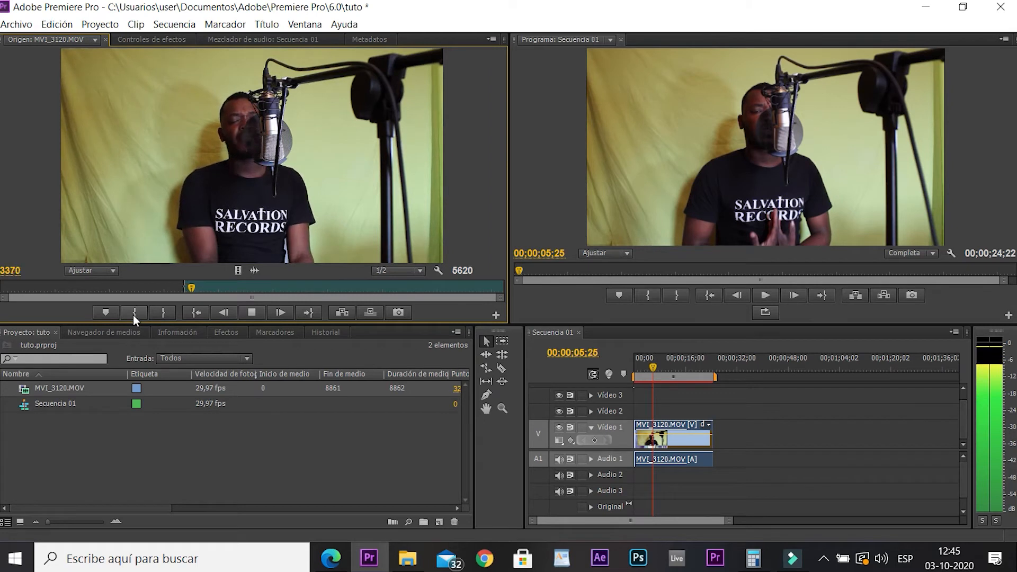
{"action": "key", "text": "space"}
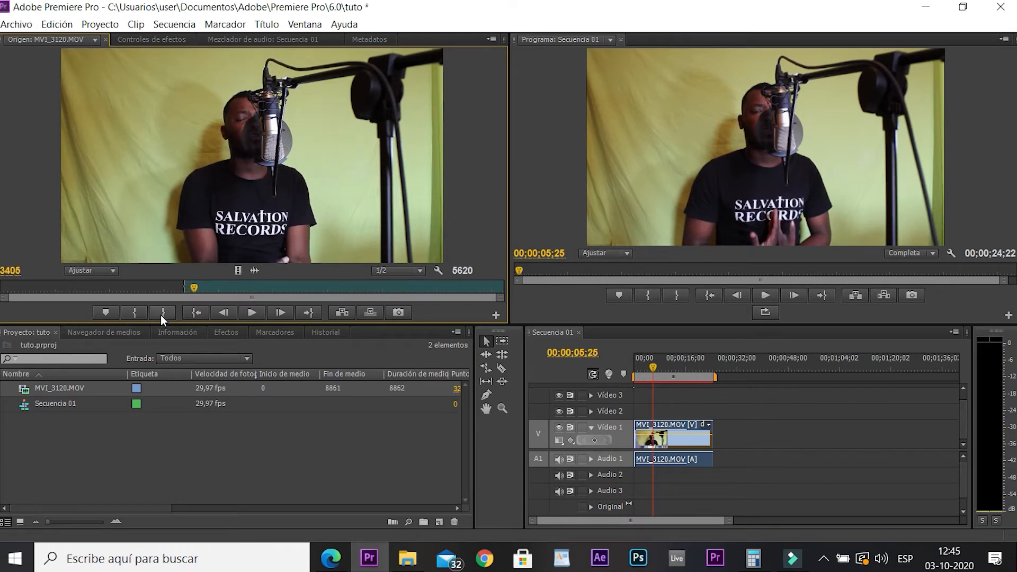
{"action": "left_click", "coordinate": [162, 314]}
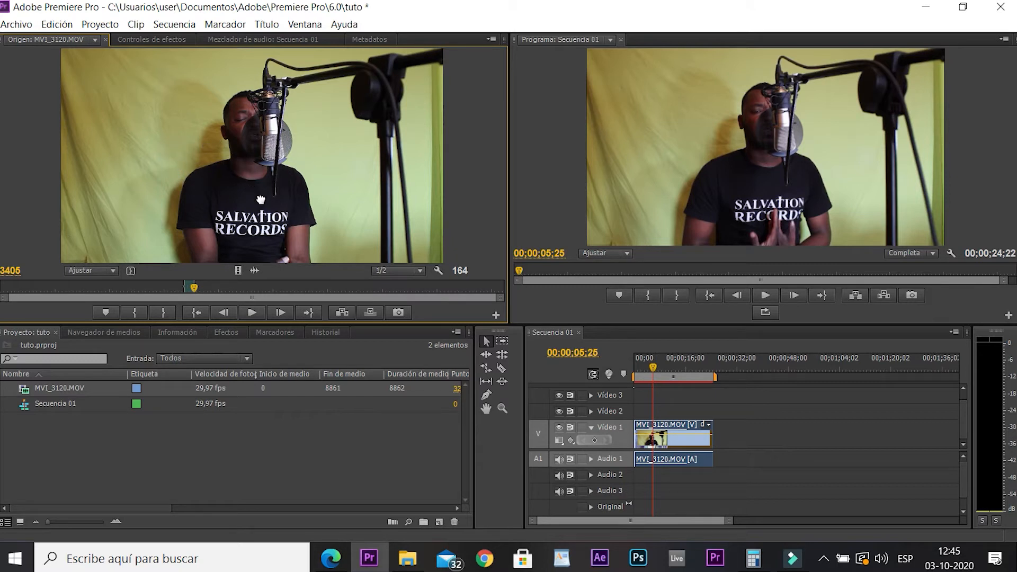
{"action": "left_click_drag", "start_coordinate": [289, 234], "coordinate": [722, 438]}
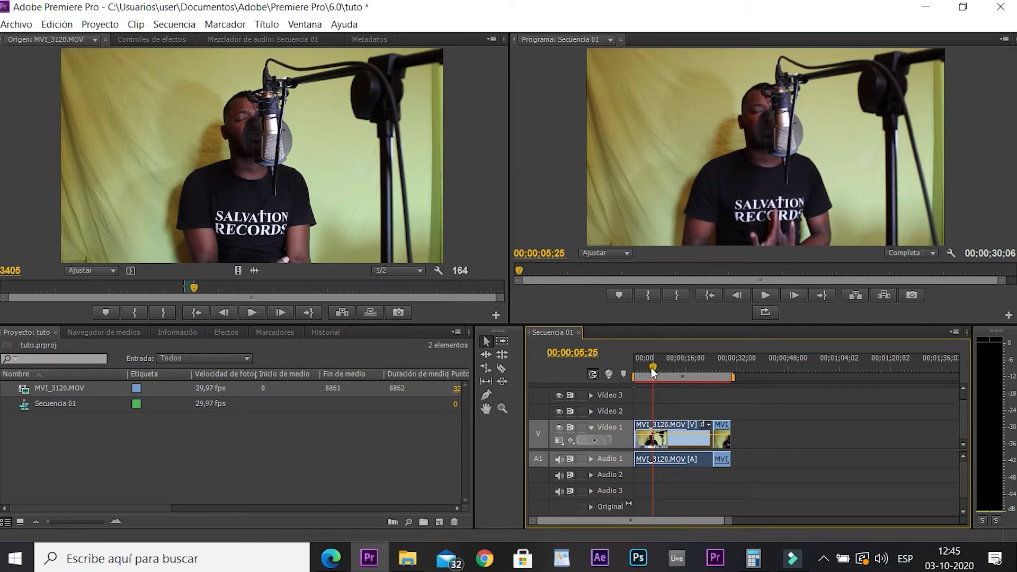
Play the sequence and raise the Audio 1 level to 2,6 dB in the audio mixer during playback
{"action": "key", "text": "space"}
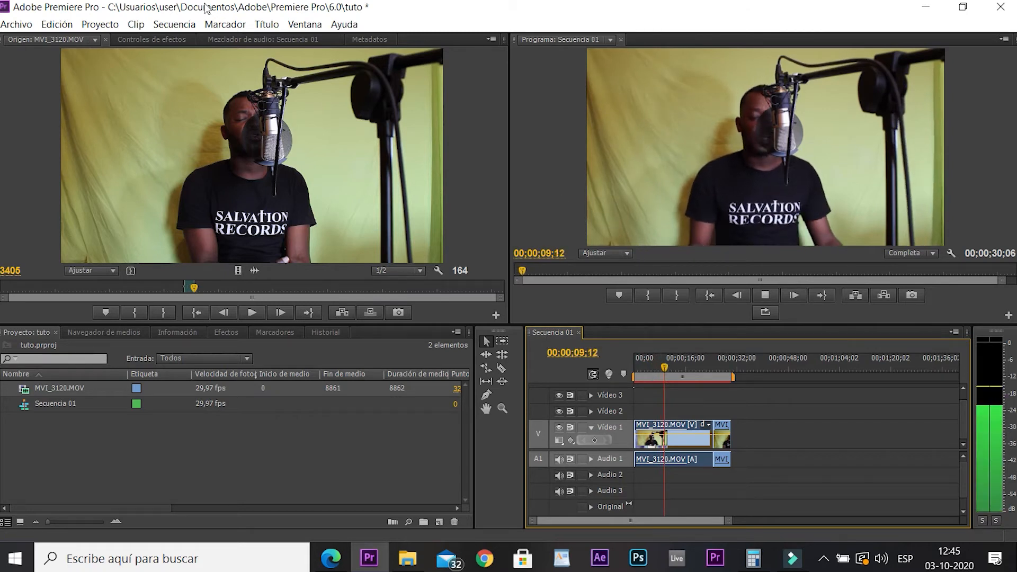
{"action": "left_click", "coordinate": [237, 41]}
{"action": "left_click", "coordinate": [237, 42]}
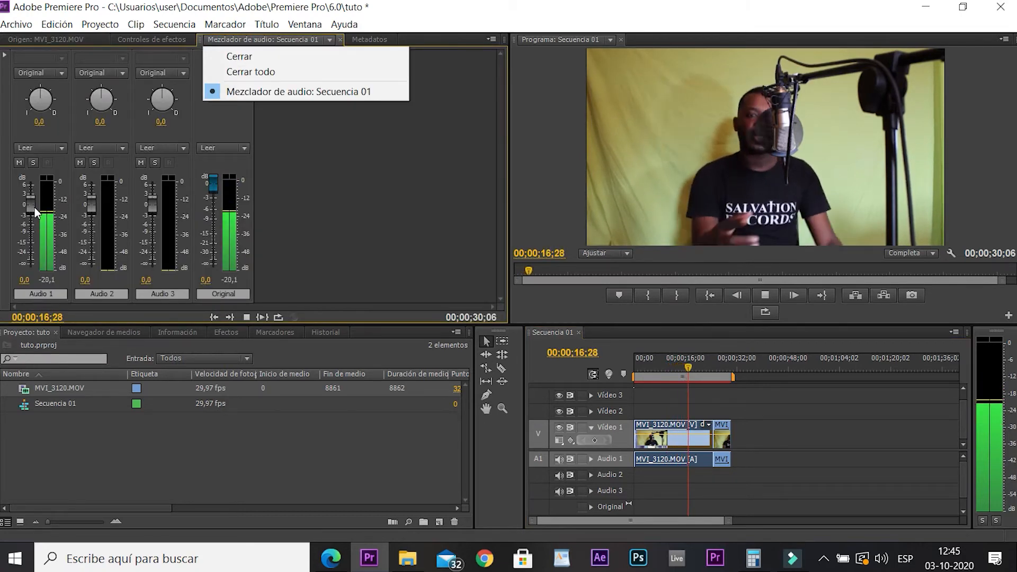
{"action": "left_click_drag", "start_coordinate": [34, 207], "coordinate": [30, 196]}
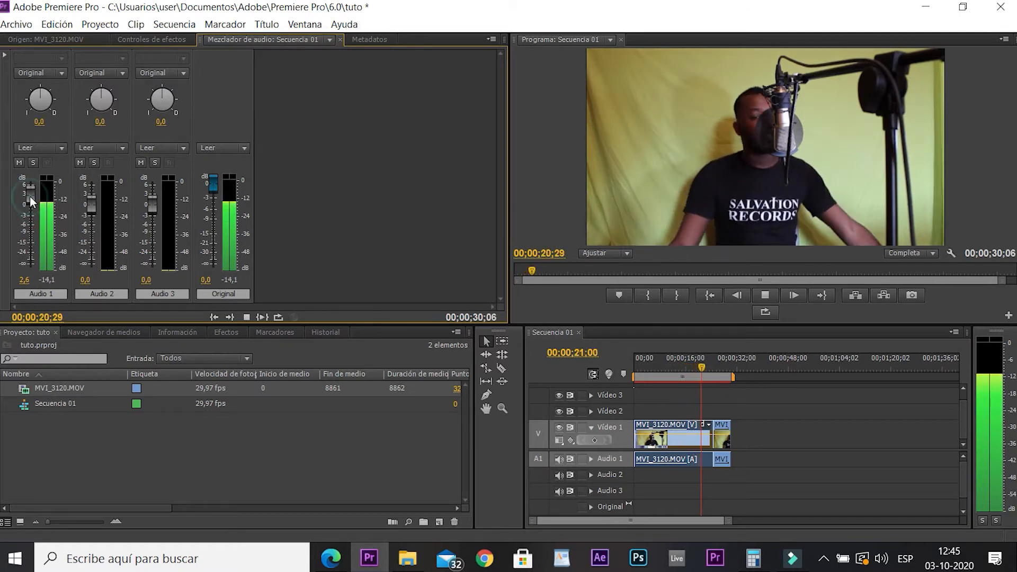
{"action": "key", "text": "space"}
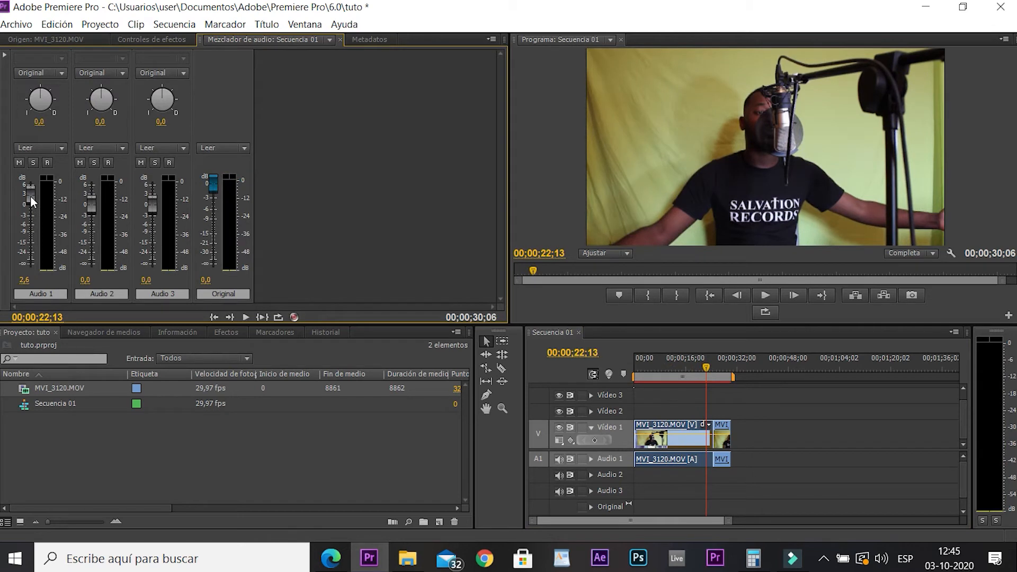
Bring the Source monitor back into view and clear the selection in the project
{"action": "left_click", "coordinate": [31, 40]}
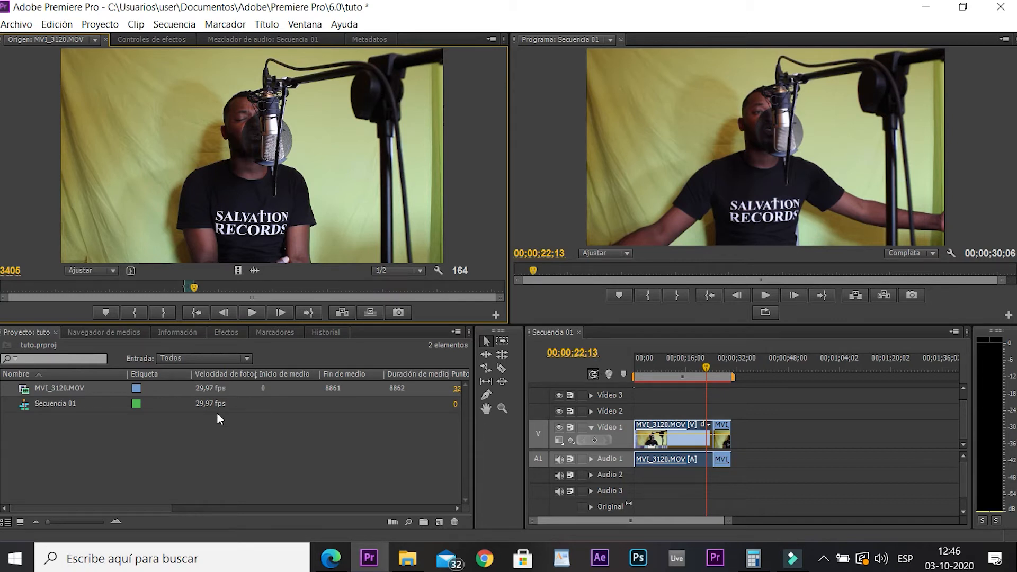
{"action": "left_click", "coordinate": [124, 448]}
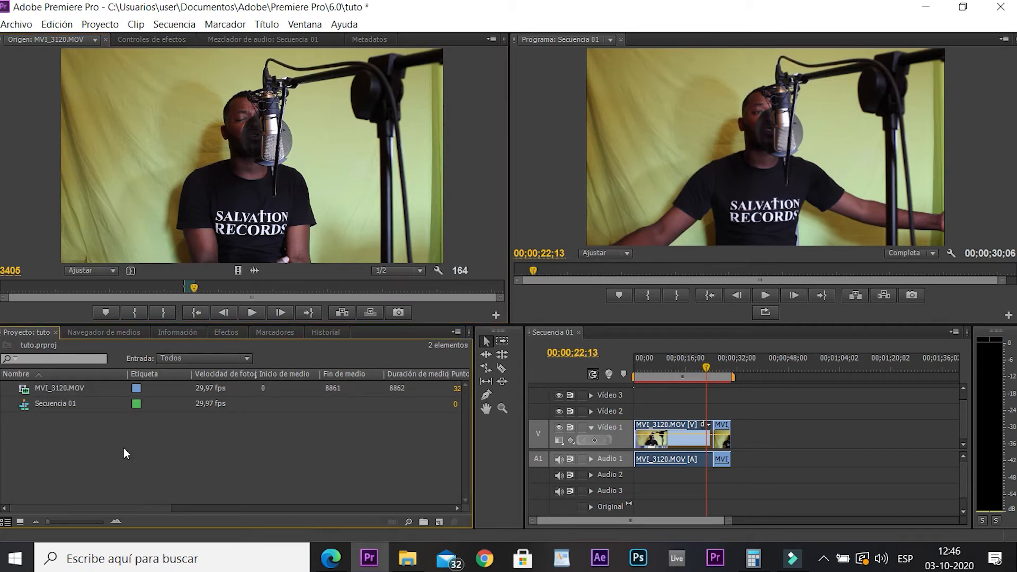
{"action": "double_click", "coordinate": [173, 460]}
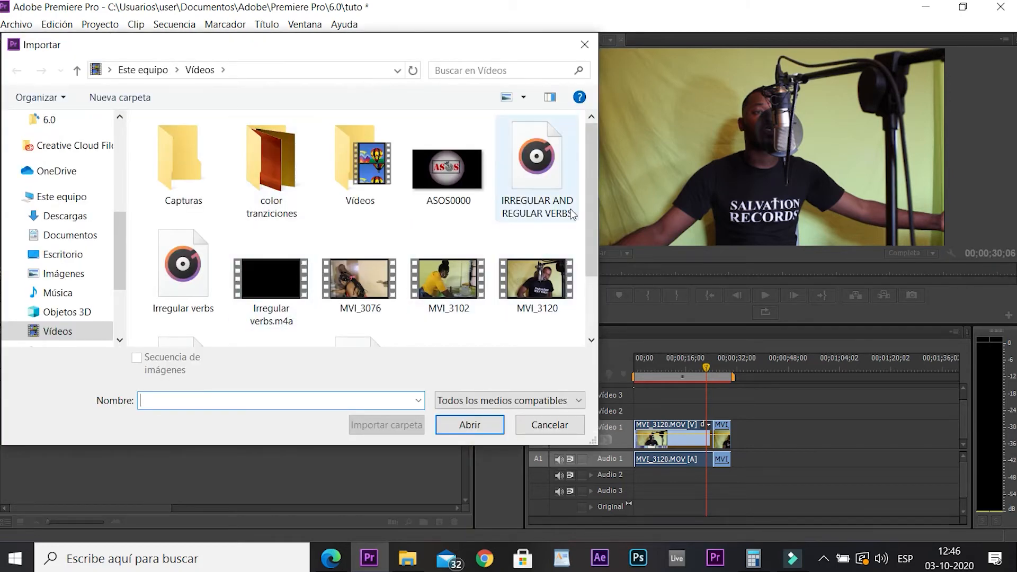
{"action": "left_click", "coordinate": [585, 44]}
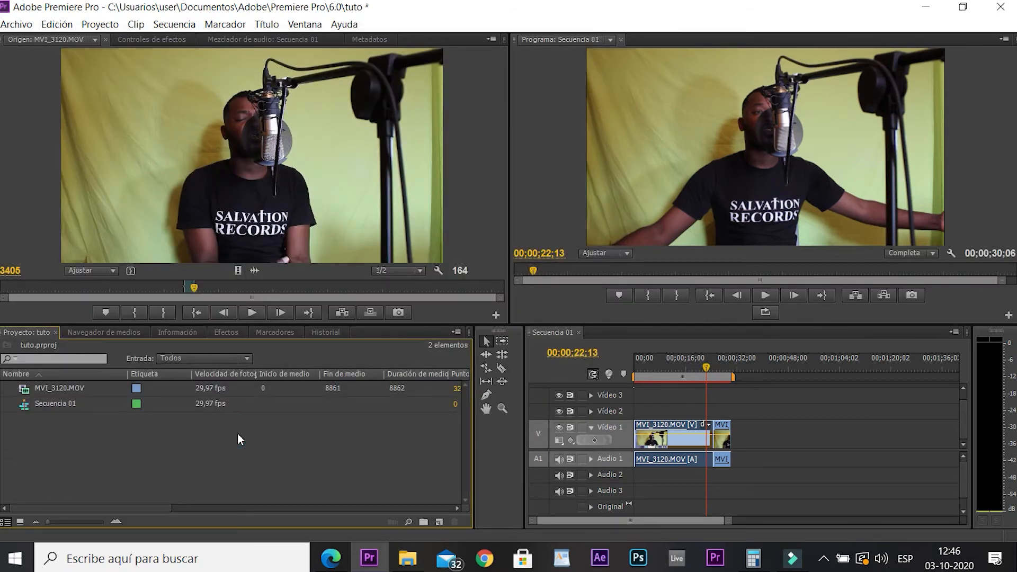
{"action": "double_click", "coordinate": [238, 435]}
{"action": "mouse_move", "coordinate": [588, 170]}
{"action": "left_mouse_down"}
{"action": "mouse_move", "coordinate": [600, 240]}
{"action": "mouse_move", "coordinate": [595, 158]}
{"action": "left_mouse_up"}
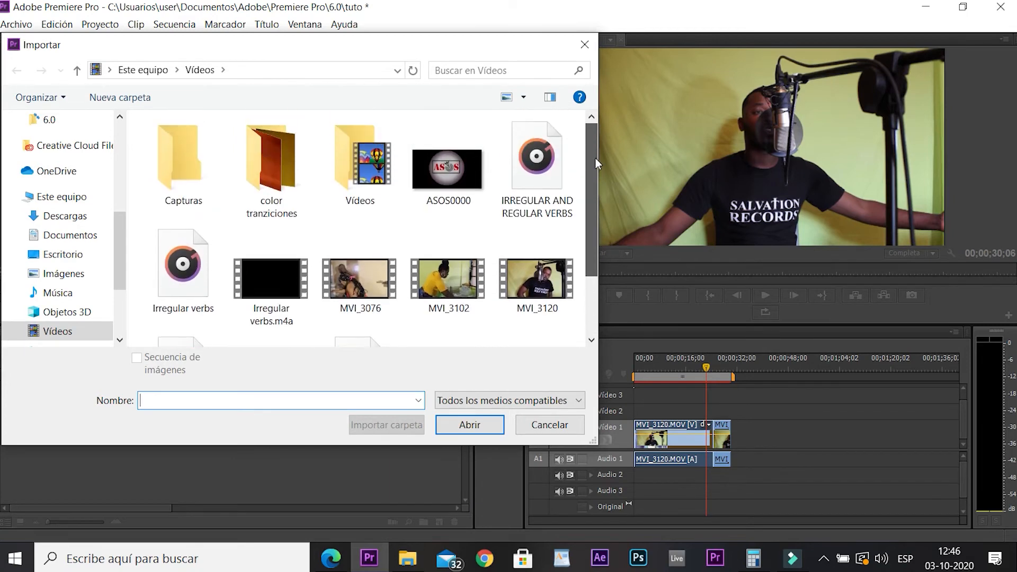
{"action": "left_click", "coordinate": [585, 45]}
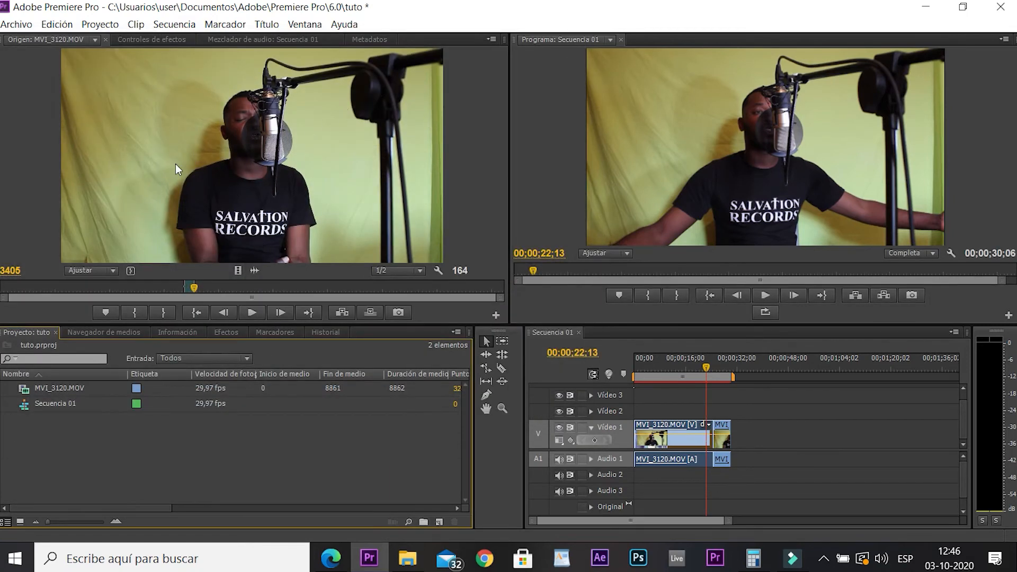
Place the playhead at 00;00;25;23 over the second clip on Vídeo 1 and scale that clip to the frame size
{"action": "mouse_move", "coordinate": [707, 368]}
{"action": "left_mouse_down"}
{"action": "mouse_move", "coordinate": [636, 367]}
{"action": "mouse_move", "coordinate": [715, 380]}
{"action": "left_mouse_up"}
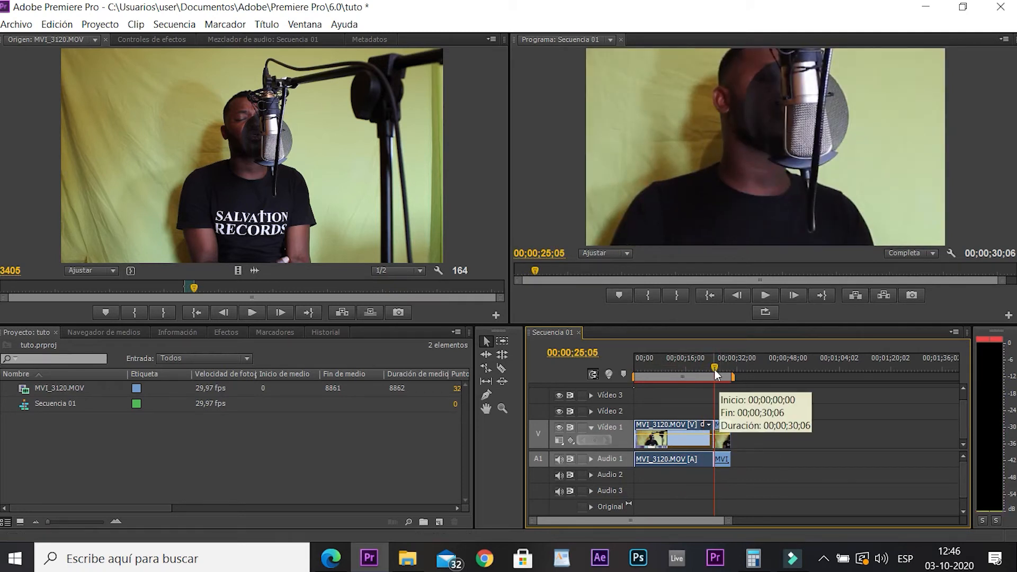
{"action": "left_click", "coordinate": [717, 370]}
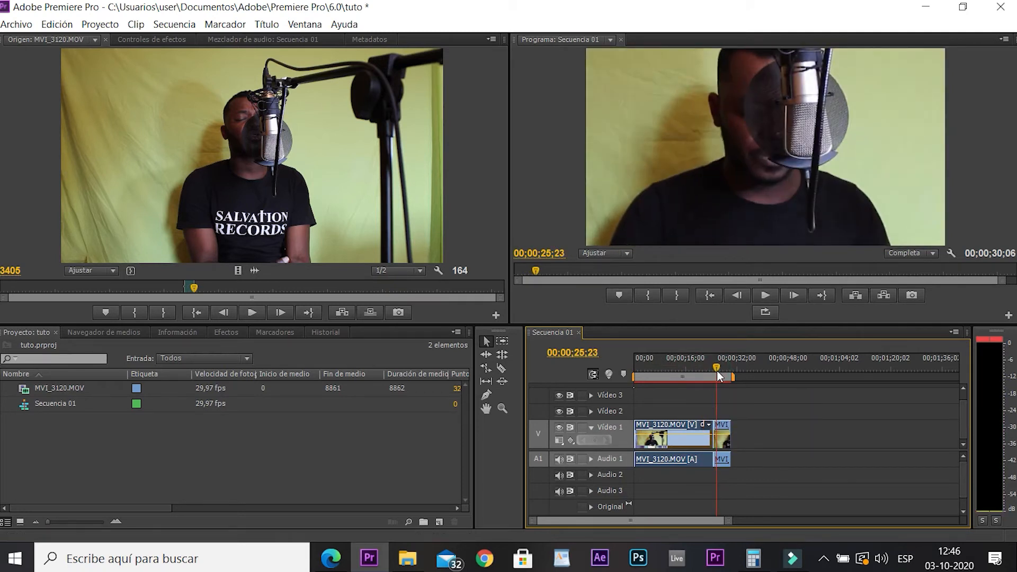
{"action": "left_click", "coordinate": [730, 442]}
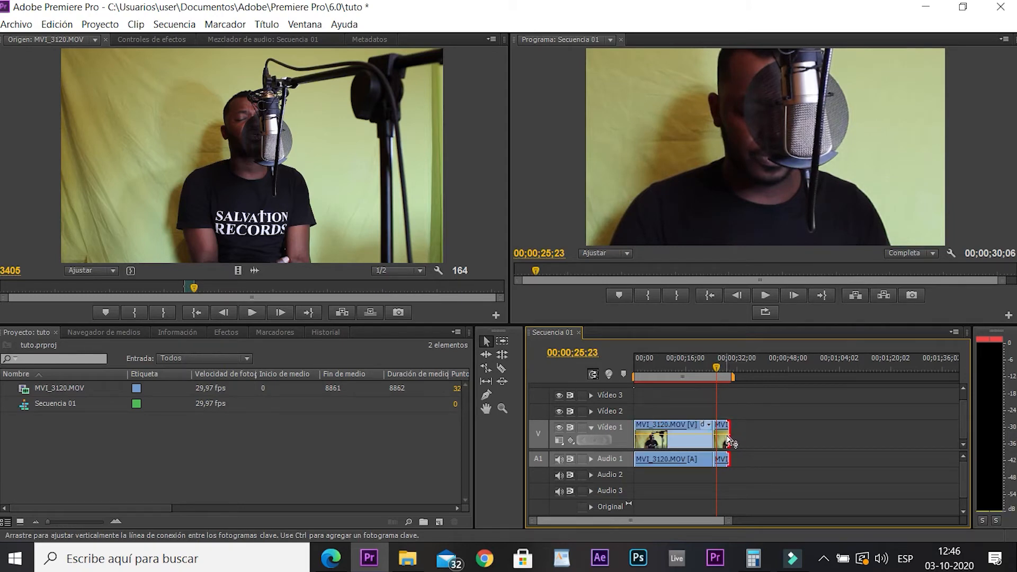
{"action": "right_click", "coordinate": [727, 436]}
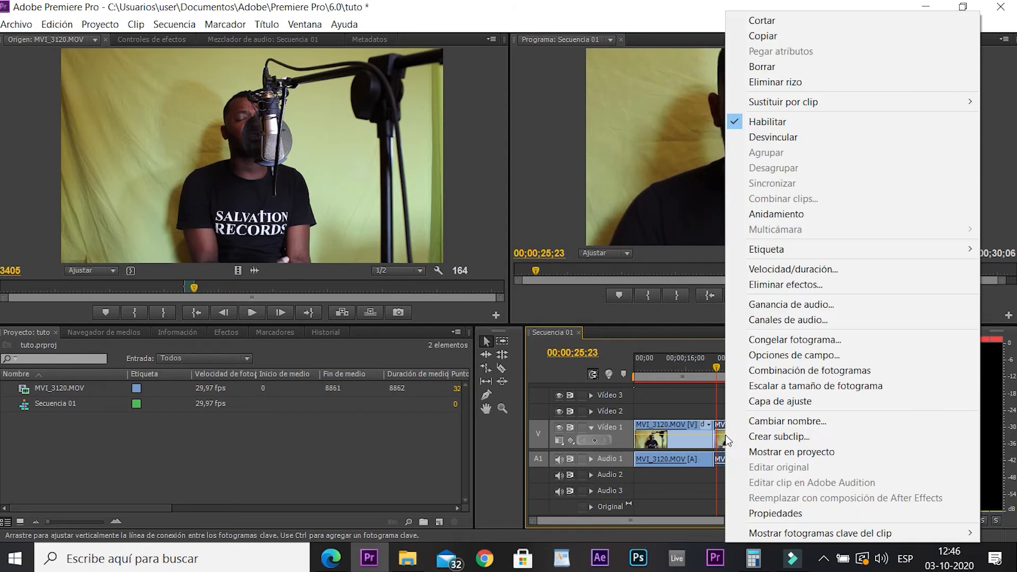
{"action": "left_click", "coordinate": [782, 387]}
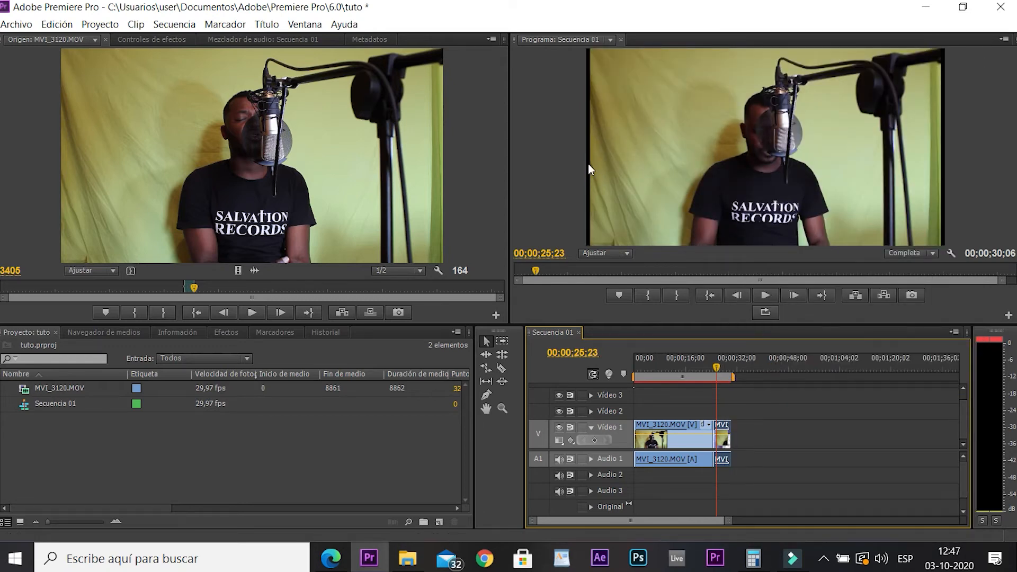
Set the second clip's motion scale to 106, check the first clip at 00;00;10;18, and clear the selection
{"action": "left_click", "coordinate": [718, 436]}
{"action": "left_click", "coordinate": [144, 40]}
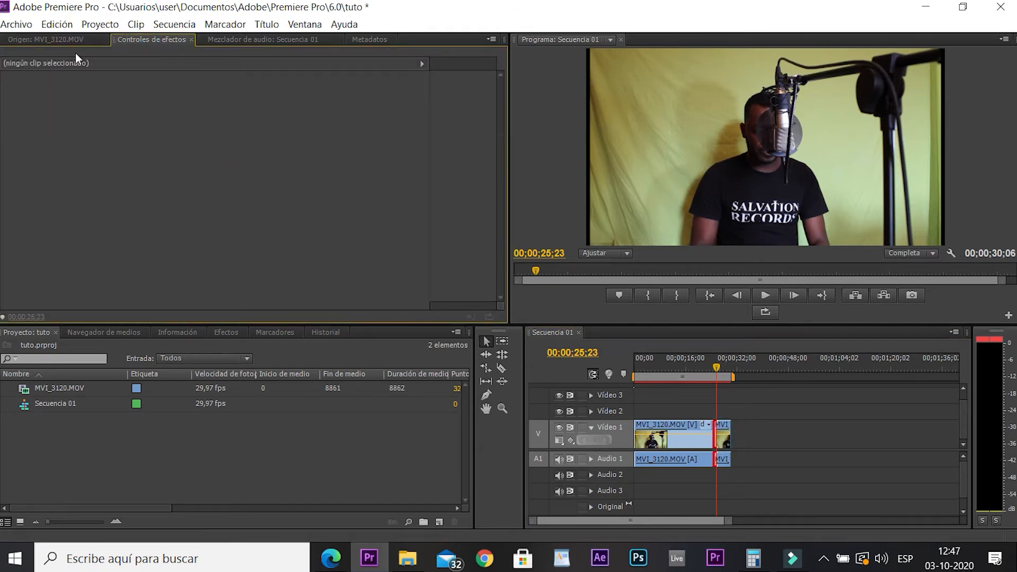
{"action": "left_click", "coordinate": [725, 440]}
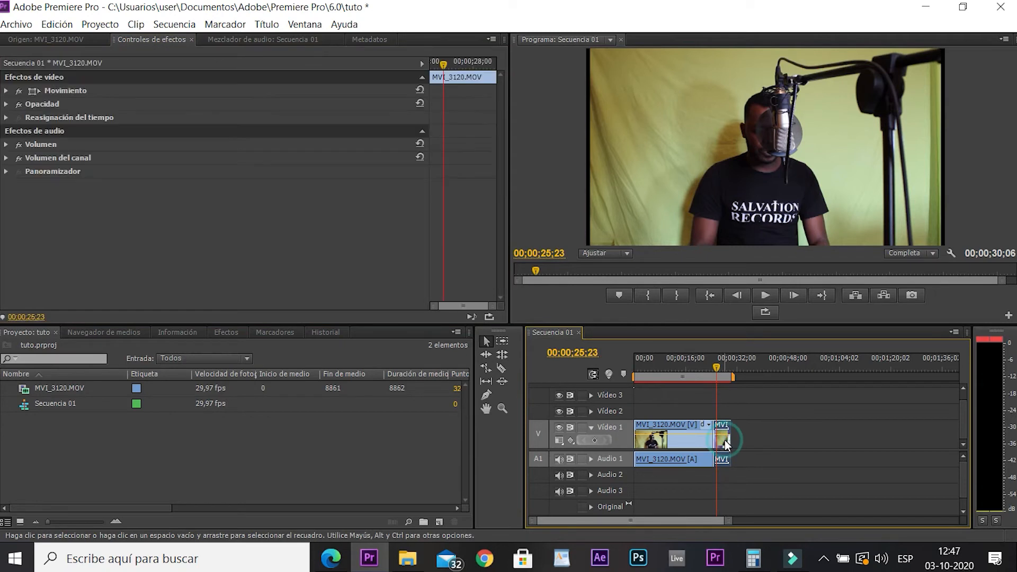
{"action": "left_click", "coordinate": [6, 90]}
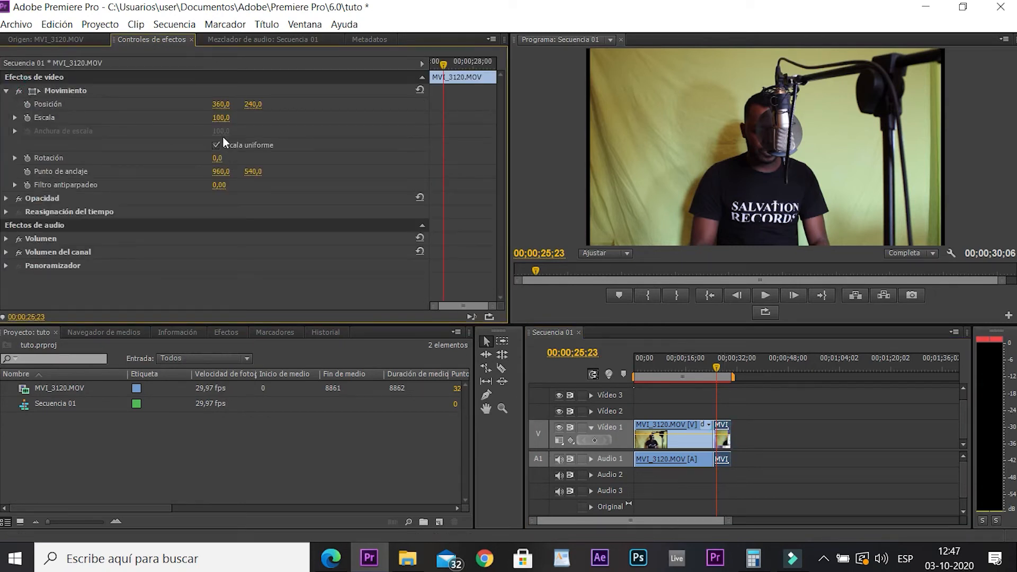
{"action": "left_click_drag", "start_coordinate": [220, 118], "coordinate": [220, 118]}
{"action": "left_click_drag", "start_coordinate": [220, 117], "coordinate": [223, 118]}
{"action": "left_click_drag", "start_coordinate": [722, 363], "coordinate": [670, 367]}
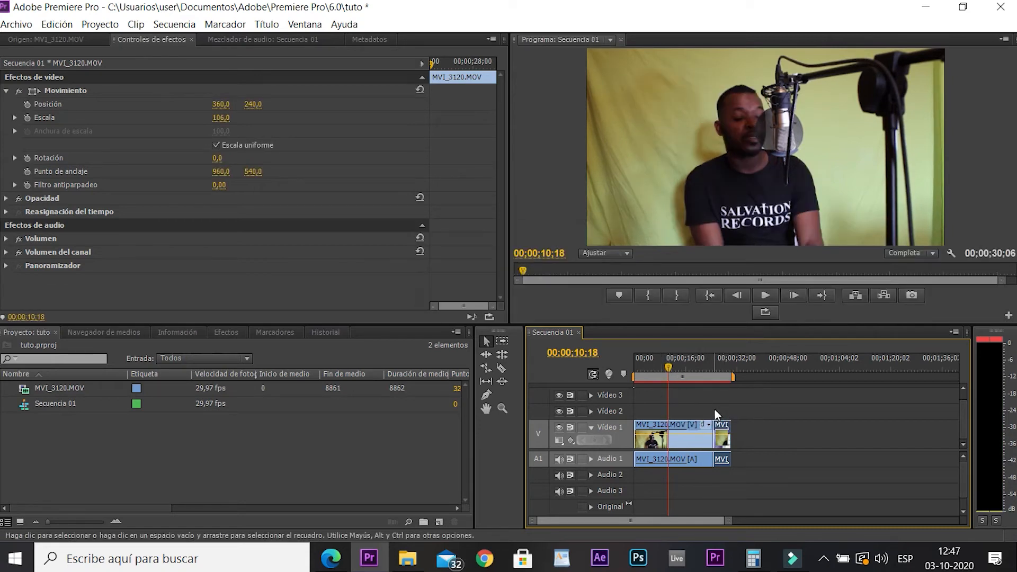
{"action": "left_click", "coordinate": [684, 403]}
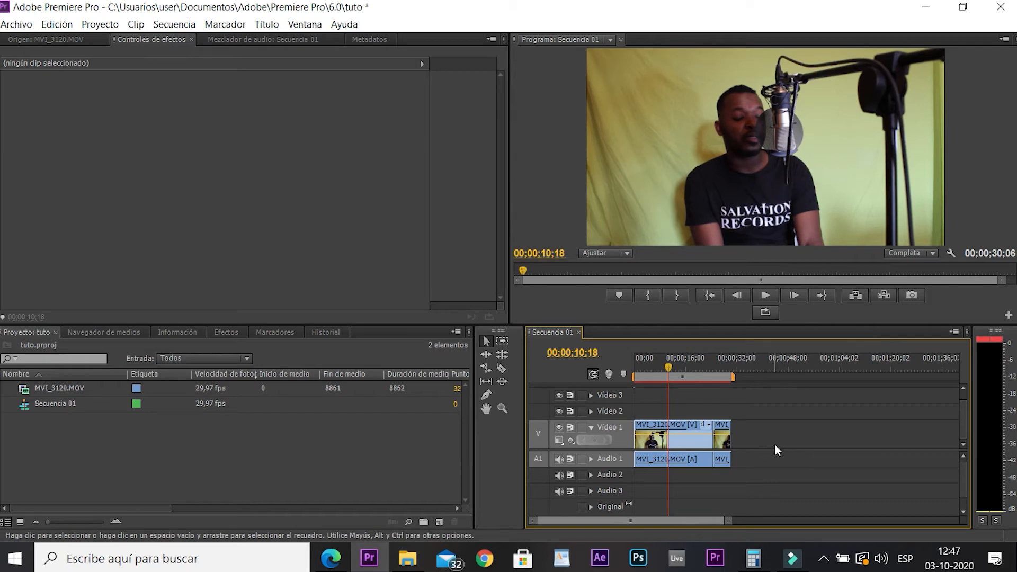
Open the export settings for the sequence and choose the H.264 format with the YouTube HD 1080p 25 preset
{"action": "key", "text": "ctrl+m"}
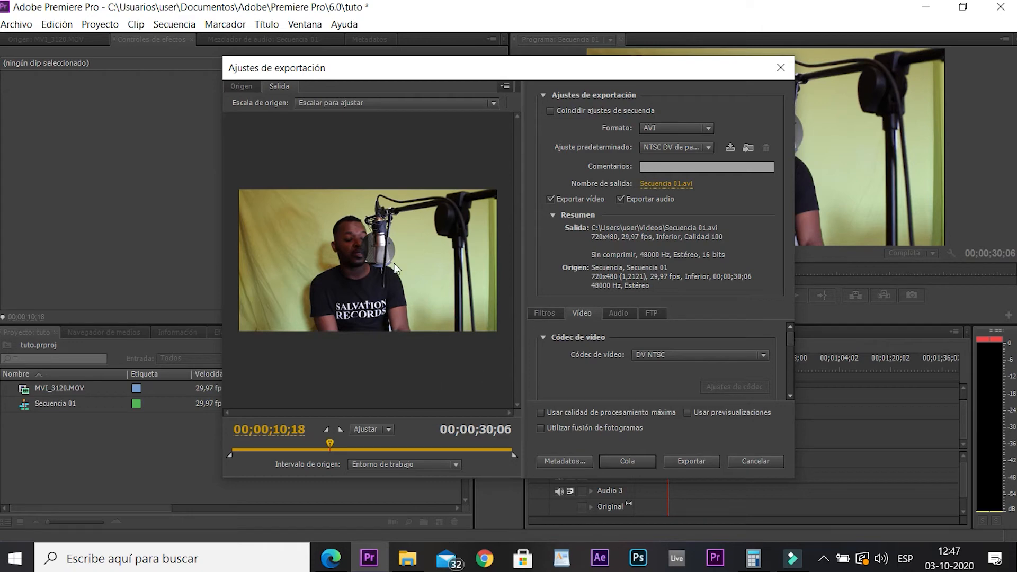
{"action": "left_click", "coordinate": [709, 132]}
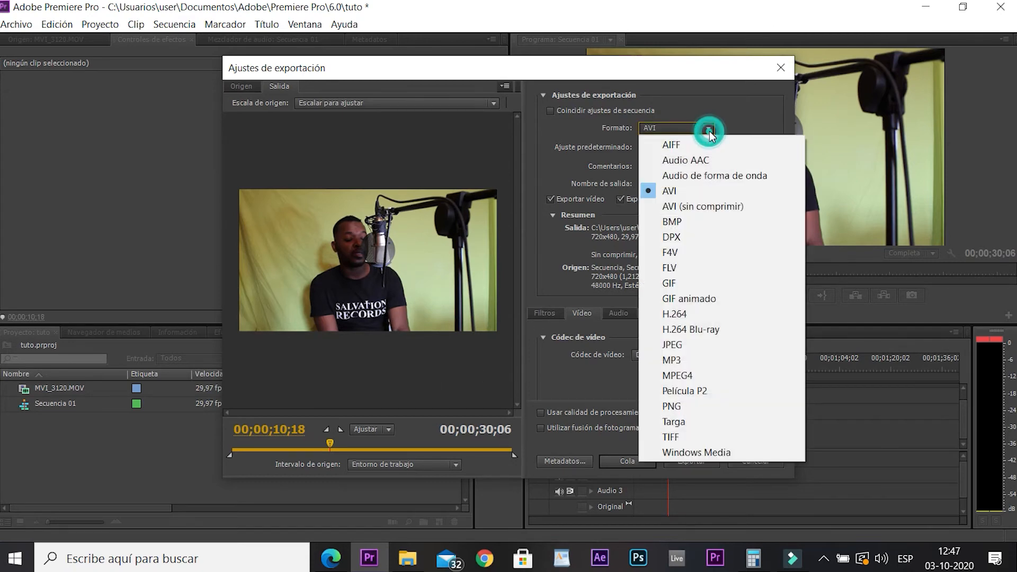
{"action": "left_click", "coordinate": [681, 317]}
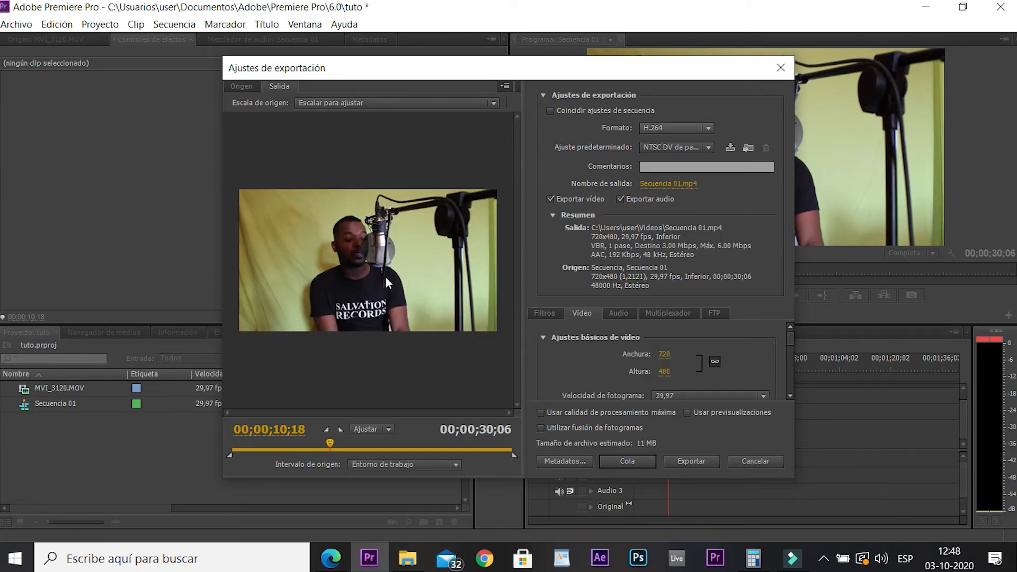
{"action": "left_click", "coordinate": [710, 149]}
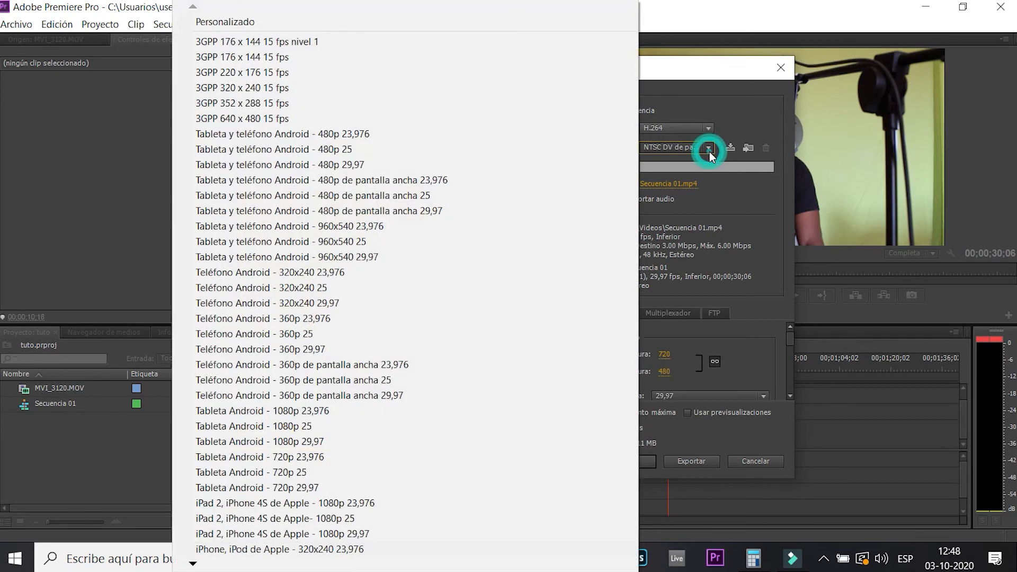
{"action": "left_click", "coordinate": [193, 564]}
{"action": "left_click", "coordinate": [193, 564]}
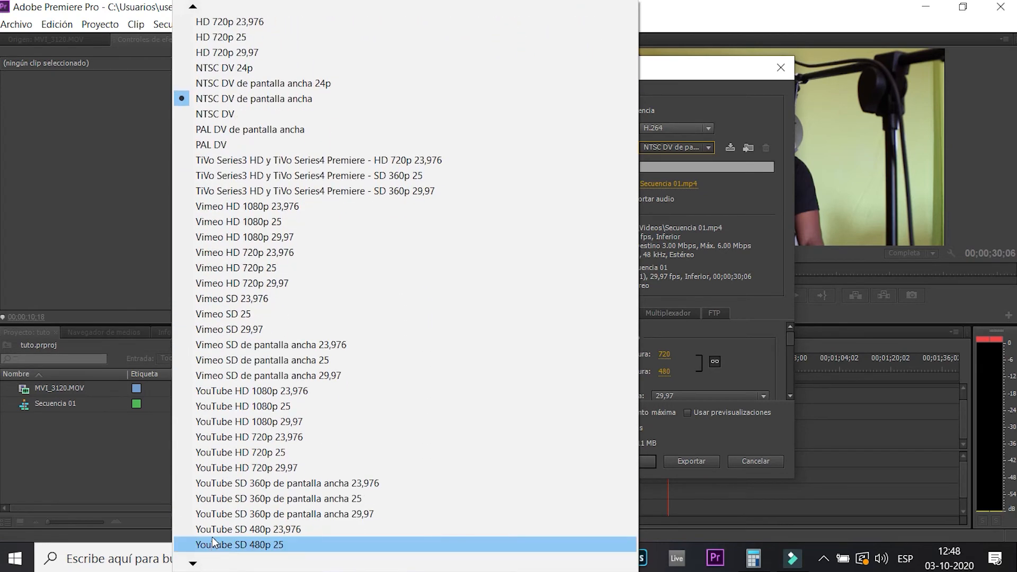
{"action": "left_click", "coordinate": [230, 406]}
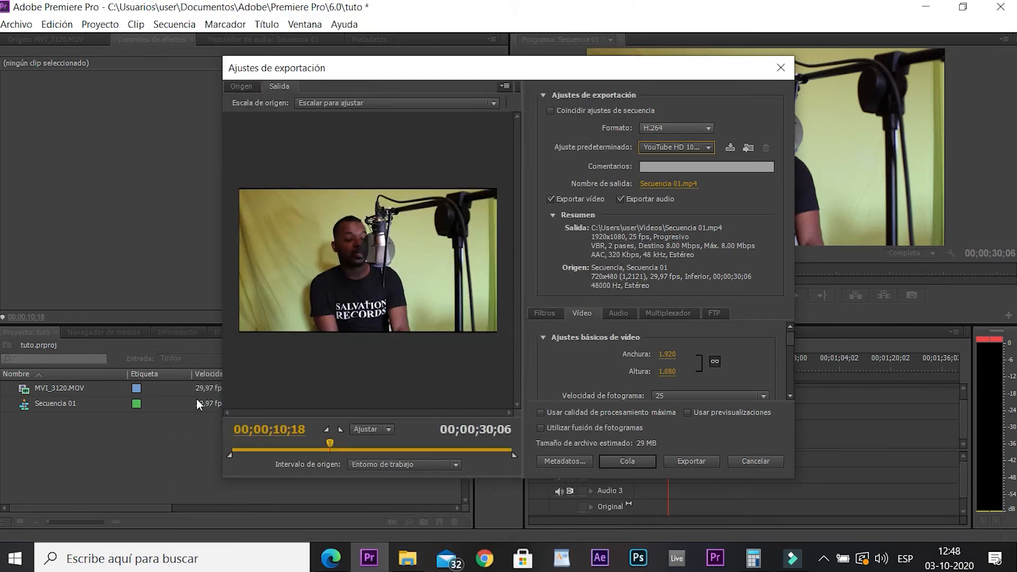
Name the output file tuto and save its location in the Vídeos folder
{"action": "left_click", "coordinate": [651, 185]}
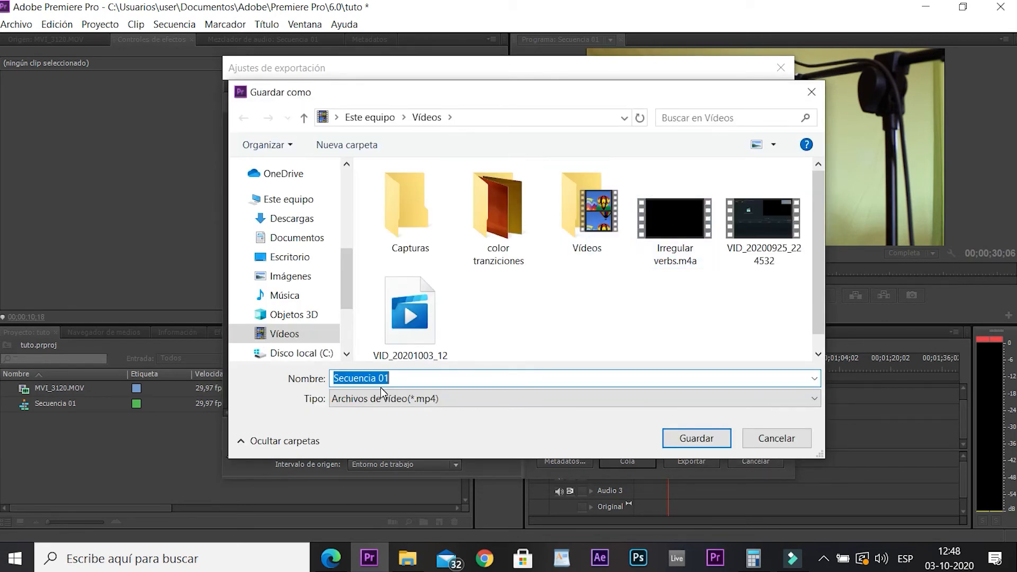
{"action": "key", "text": "BackSpace"}
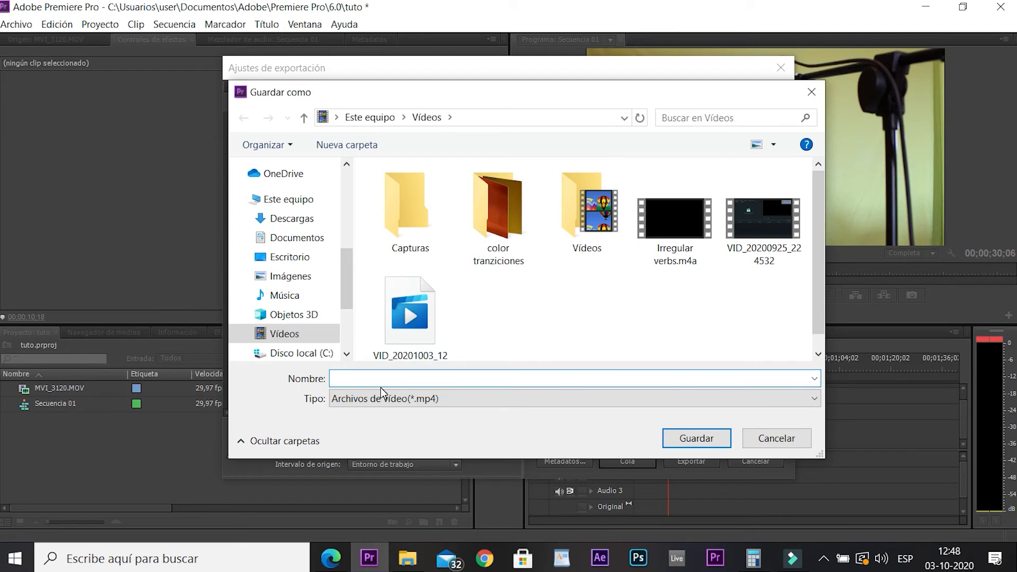
{"action": "type", "text": "tuto"}
{"action": "left_click", "coordinate": [706, 440]}
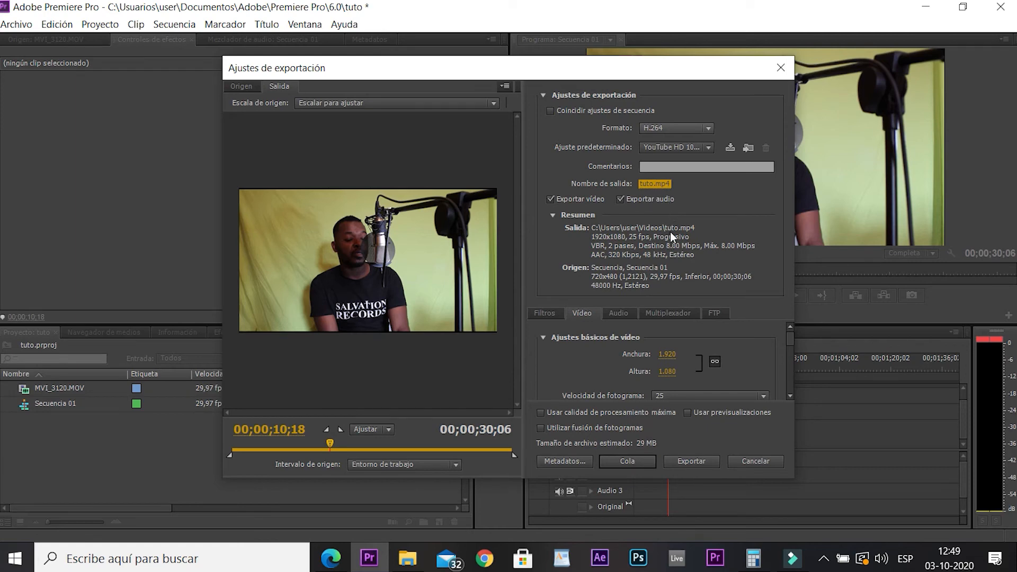
Reopen the output location, look into the Imágenes folder, and go back to saving tuto in Vídeos
{"action": "left_click", "coordinate": [653, 186]}
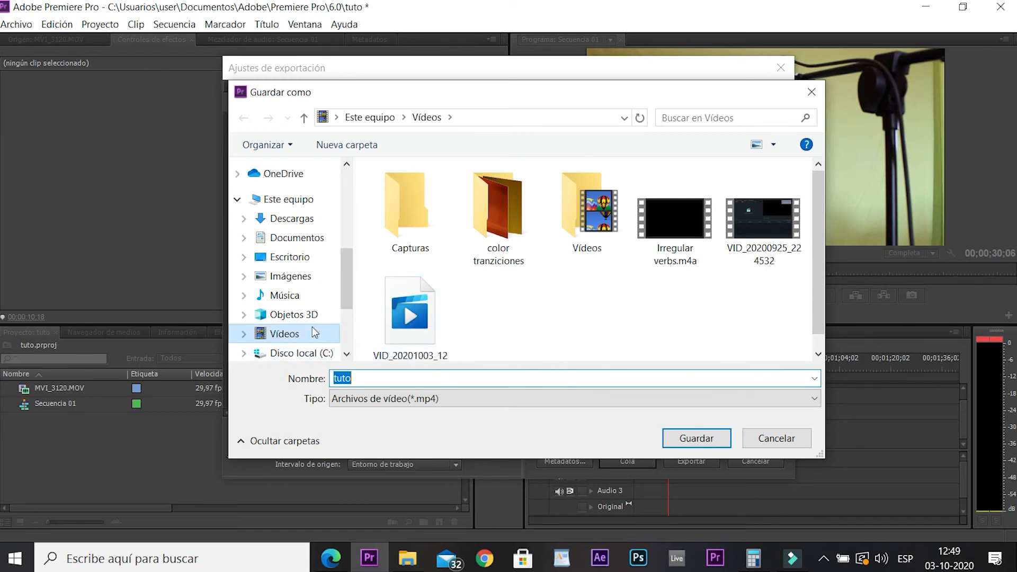
{"action": "left_click", "coordinate": [290, 278]}
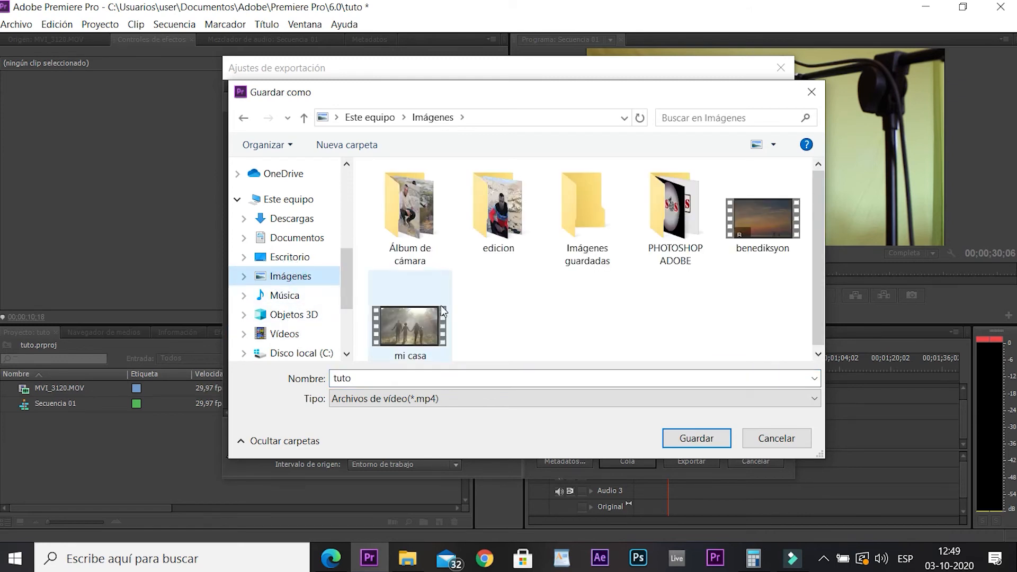
{"action": "left_click", "coordinate": [274, 337]}
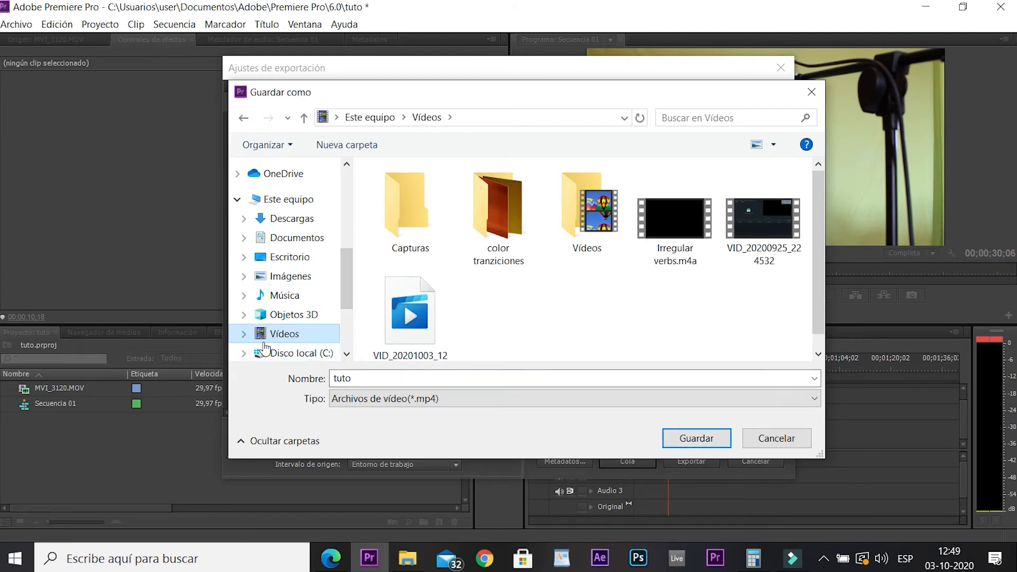
{"action": "left_click", "coordinate": [696, 438]}
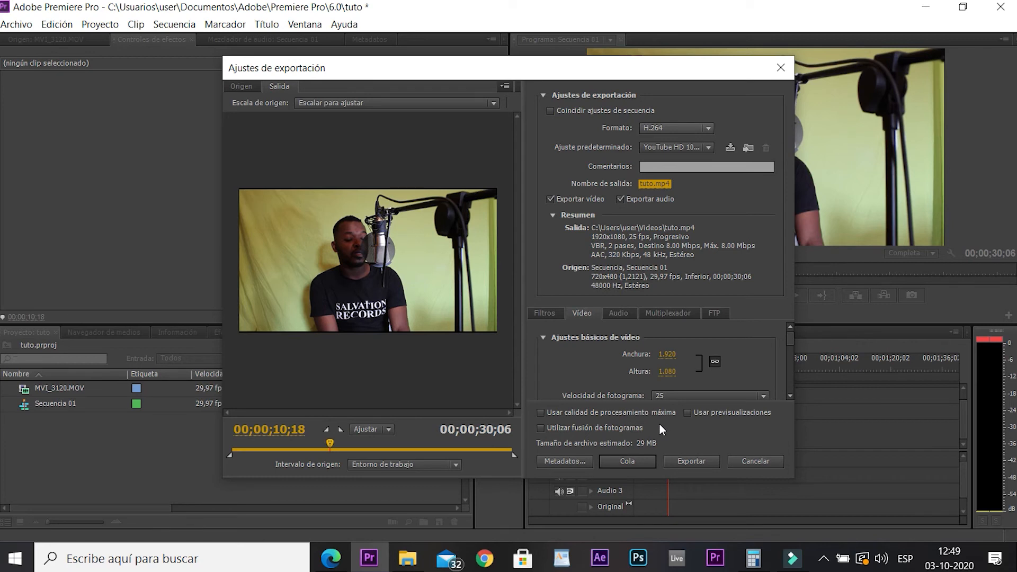
Enable maximum render quality, try to export the video, and close the export settings
{"action": "left_click", "coordinate": [541, 413]}
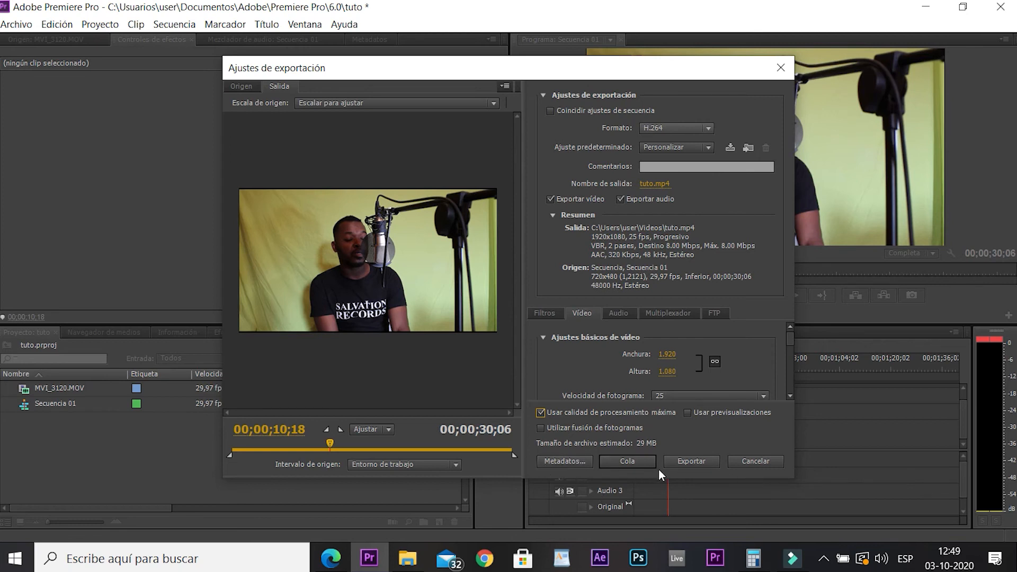
{"action": "left_click", "coordinate": [691, 462]}
{"action": "left_click", "coordinate": [782, 67]}
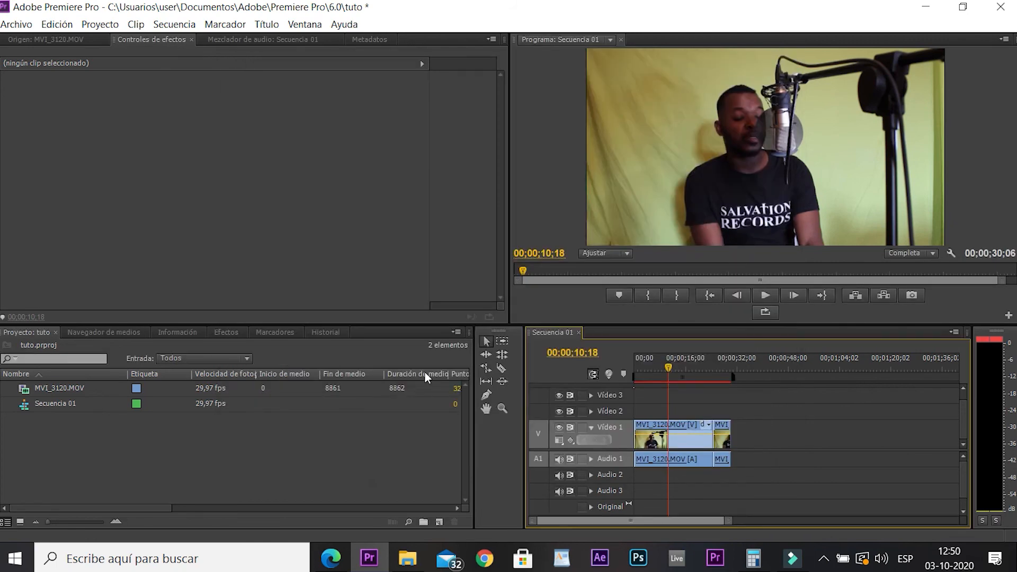
Quit the program and save the changes to tuto.prproj
{"action": "left_click", "coordinate": [1002, 8]}
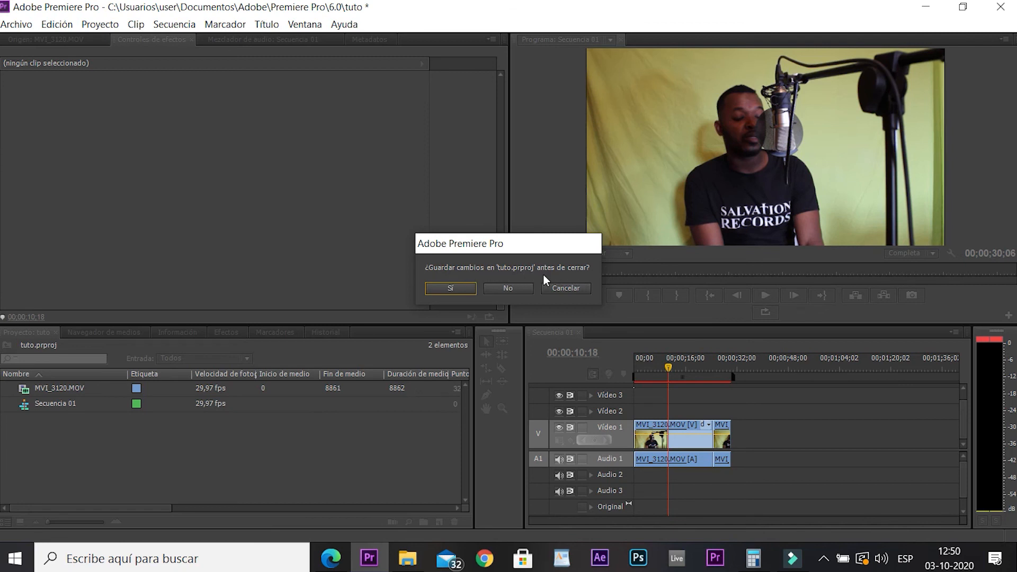
{"action": "left_click", "coordinate": [451, 291]}
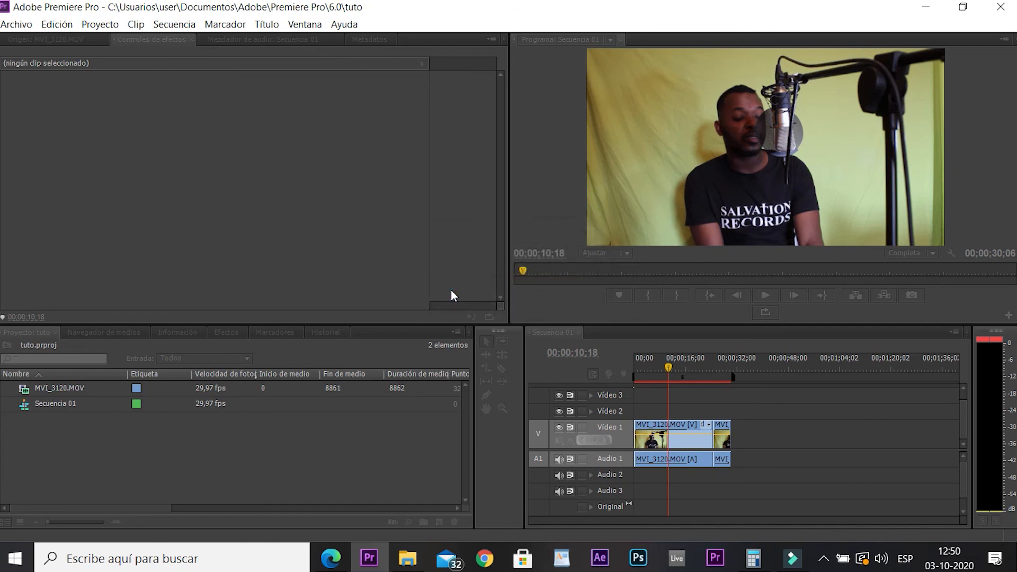